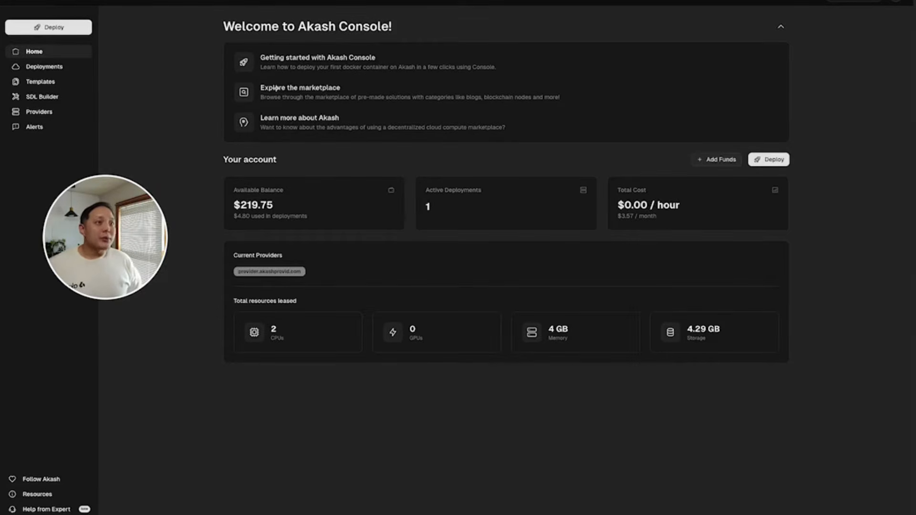
Find the OpenClaw template by searching 'opencl' and start deploying it.
click(50, 85)
click(295, 105)
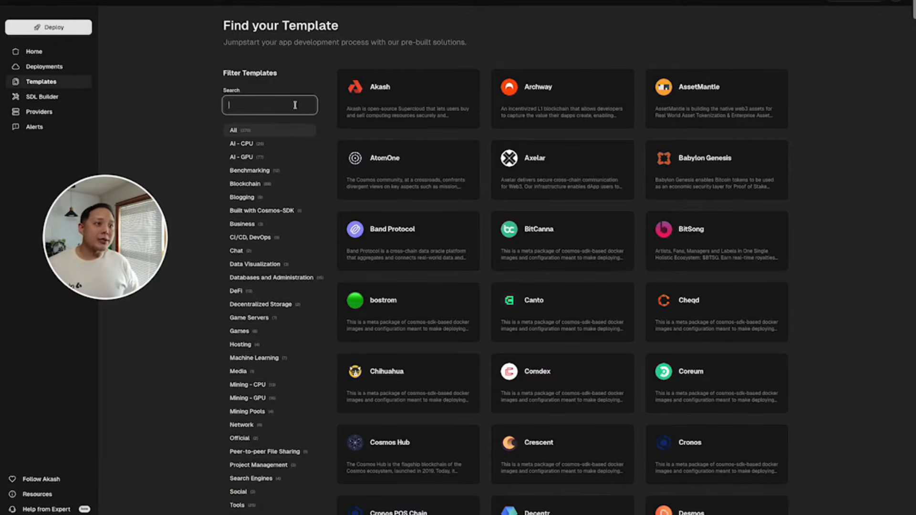
text(open)
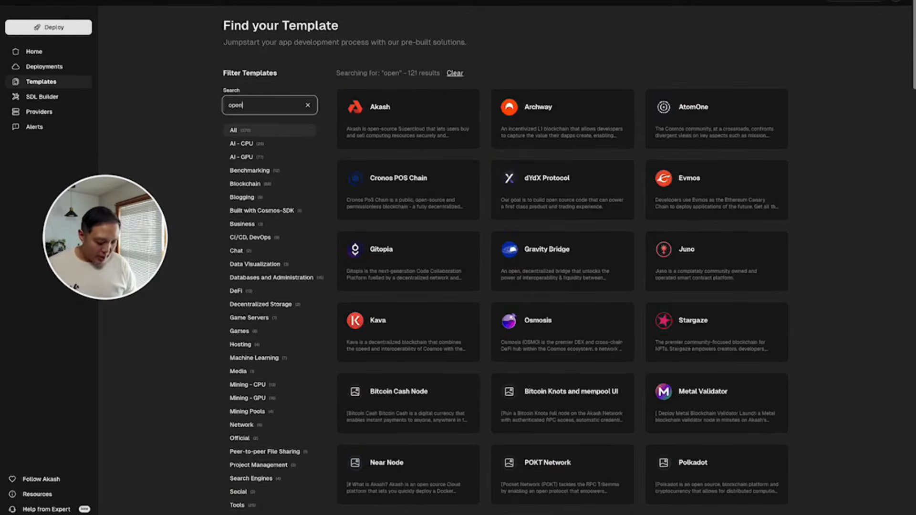
text(cl)
click(457, 91)
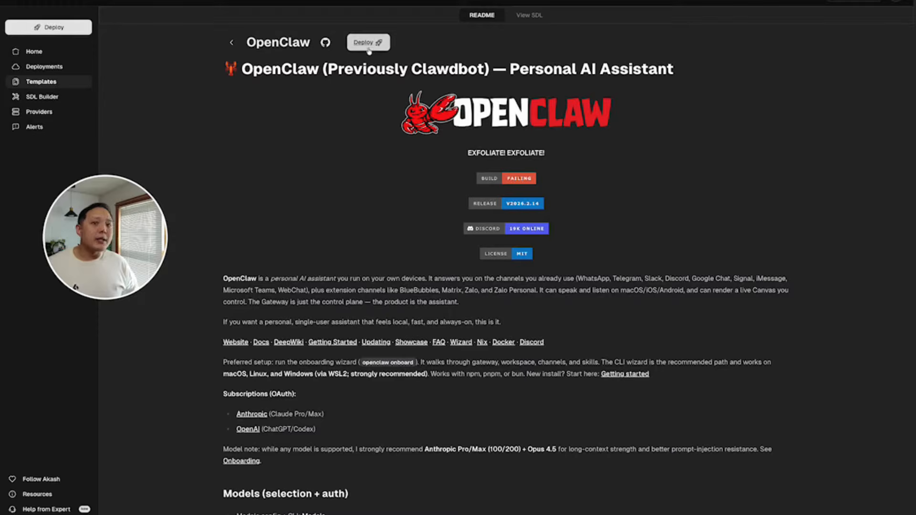
click(388, 47)
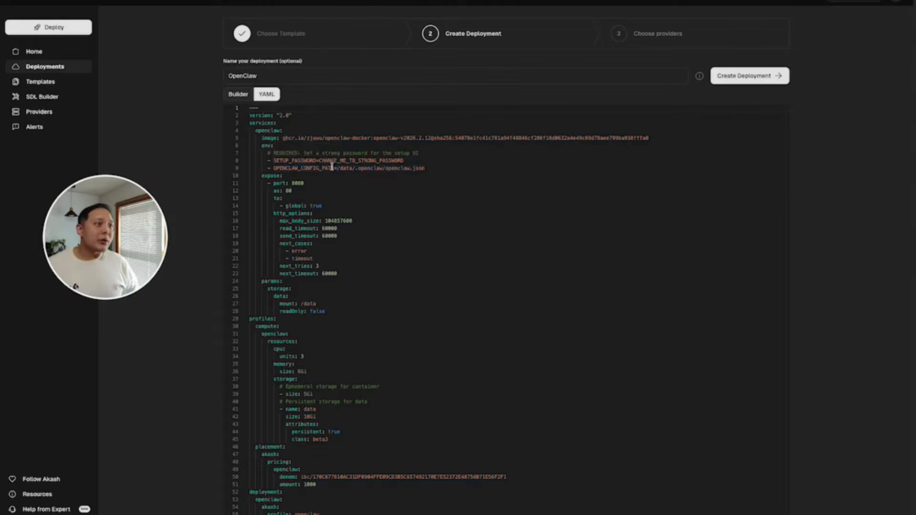
Replace the placeholder SETUP_PASSWORD in the YAML with a new password and create the deployment.
double_click(326, 161)
drag(320, 161, 404, 161)
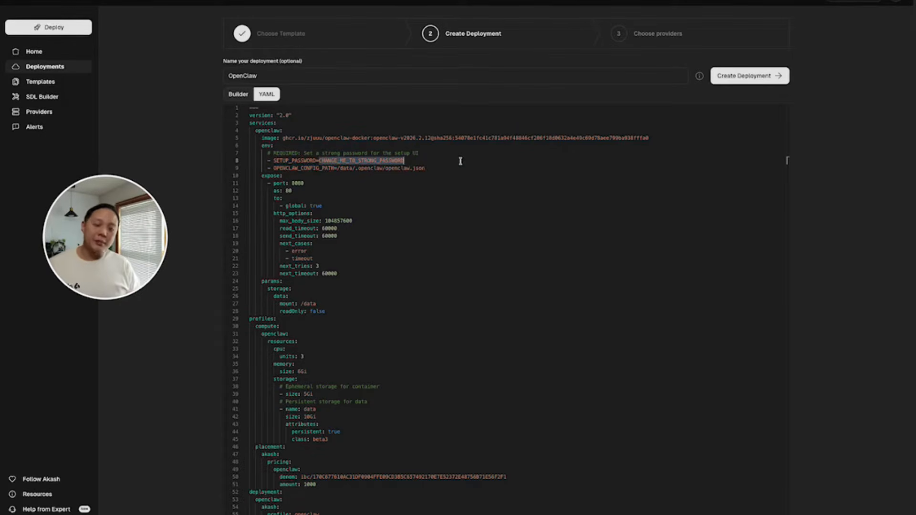
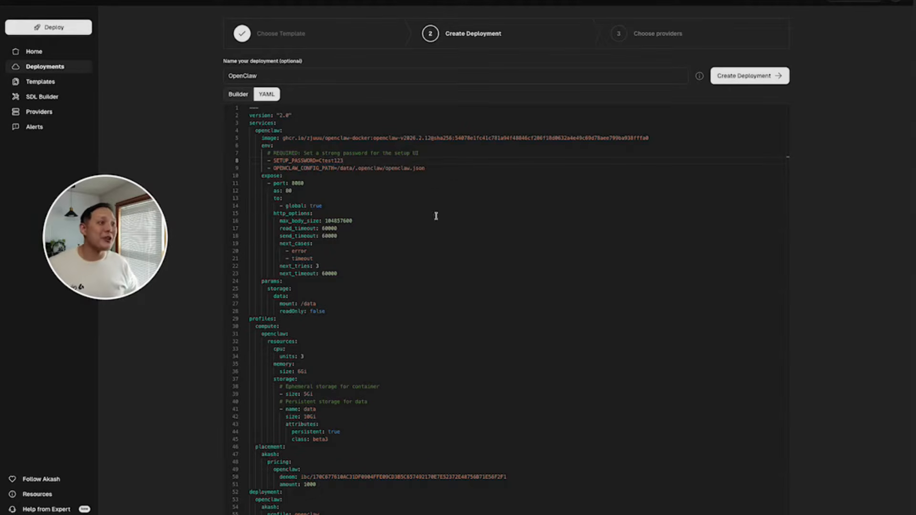
click(323, 160)
key(BackSpace)
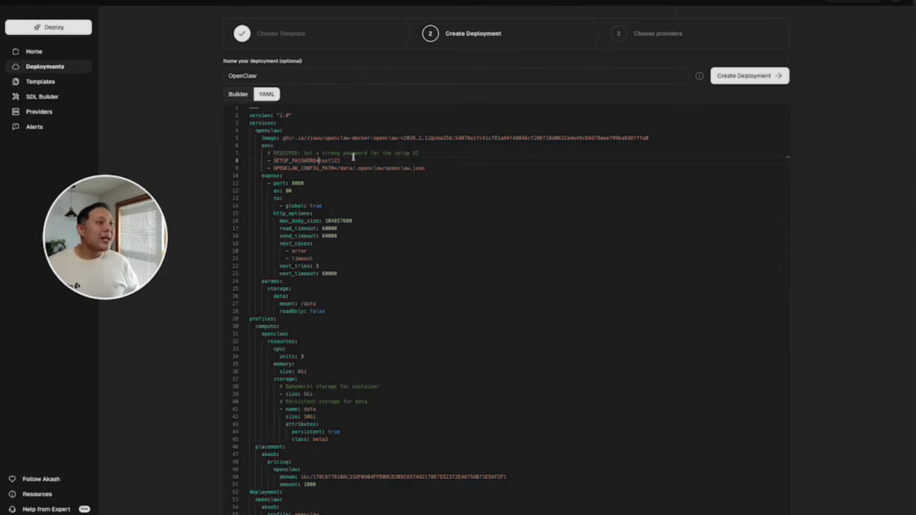
click(716, 73)
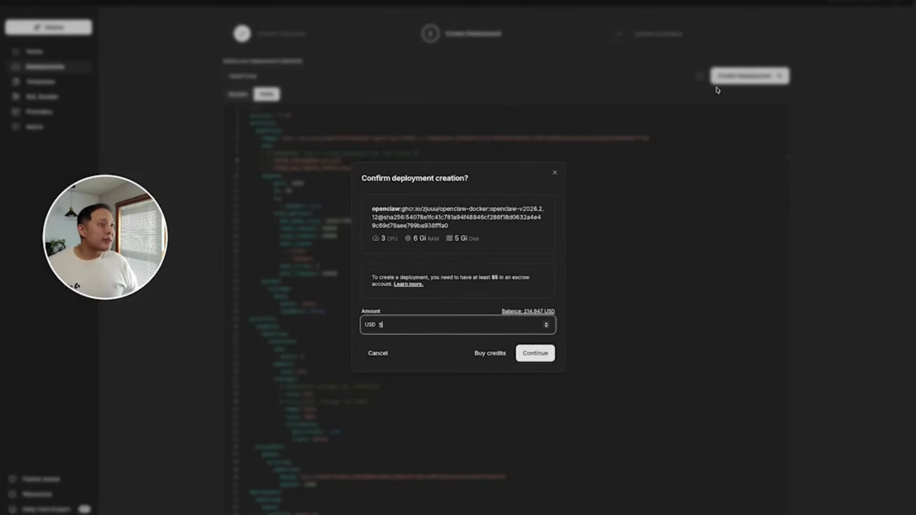
Confirm the $5 deposit and accept the provider.akashprovid.com bid at $5.64/month.
click(537, 353)
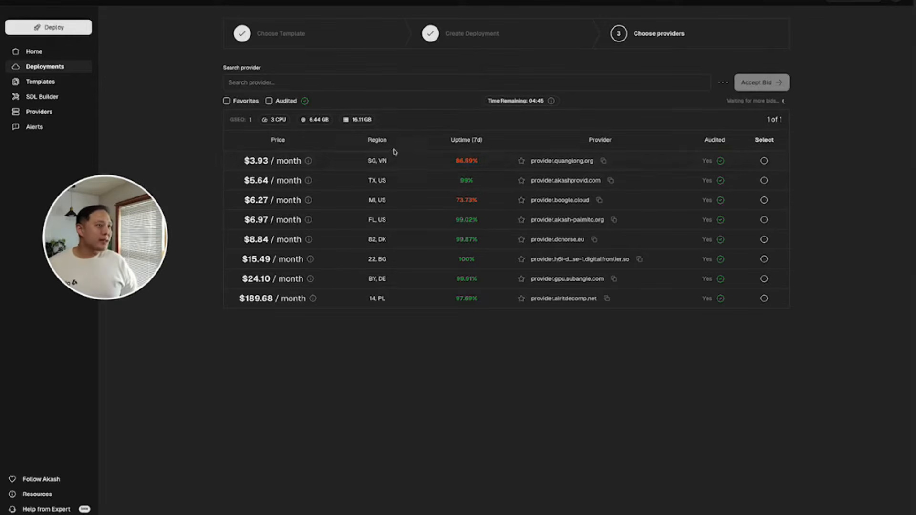
click(382, 180)
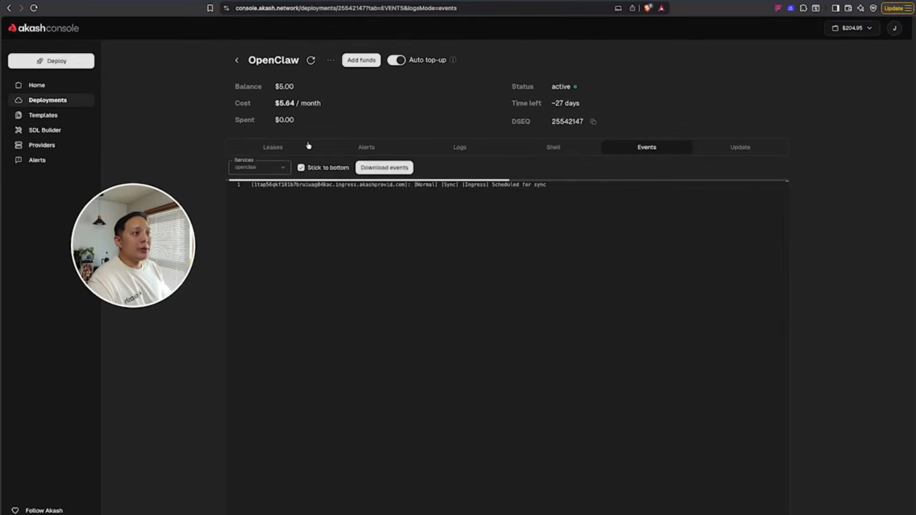
Check the lease details and startup logs, then open the deployment's URI link.
click(282, 149)
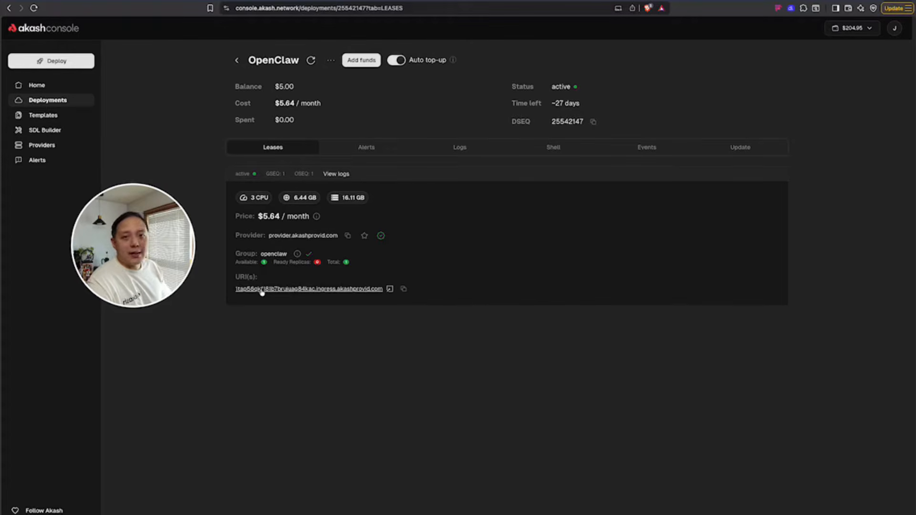
click(441, 150)
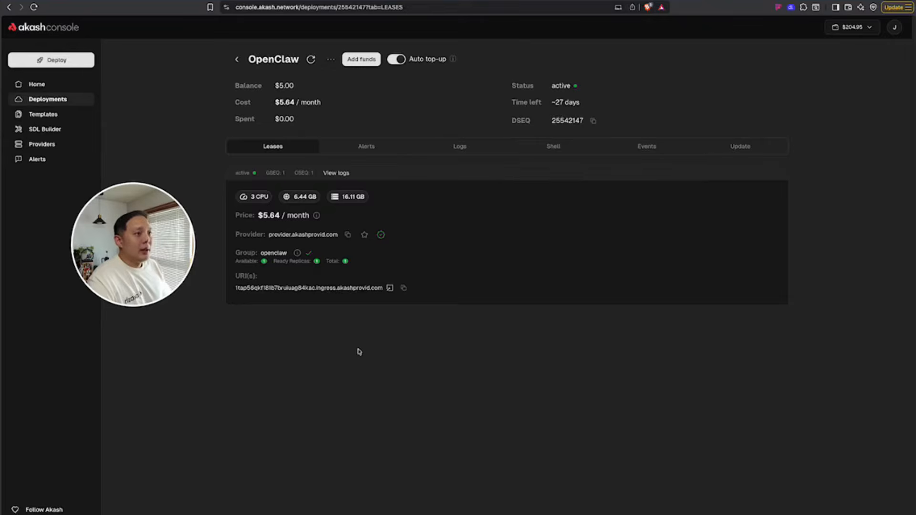
click(321, 289)
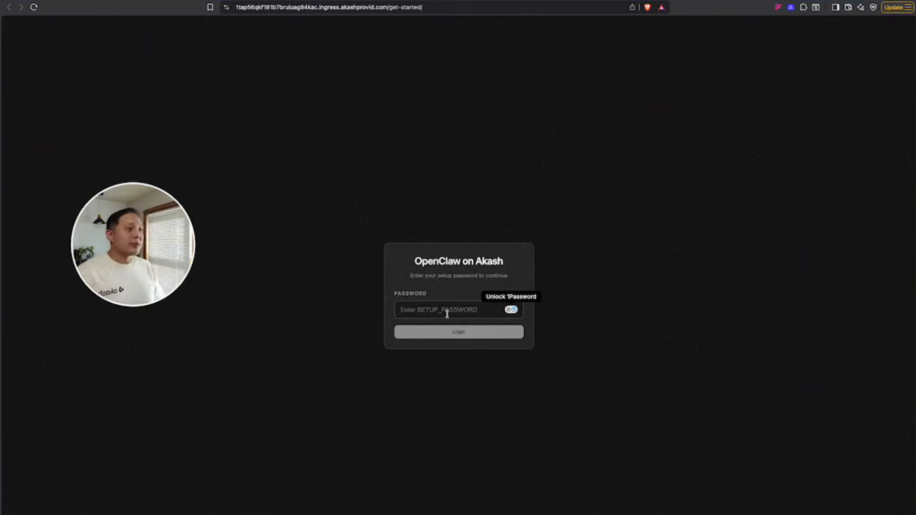
Log in to OpenClaw with the setup password and follow the akashml.com link from the provider form.
text(•••)
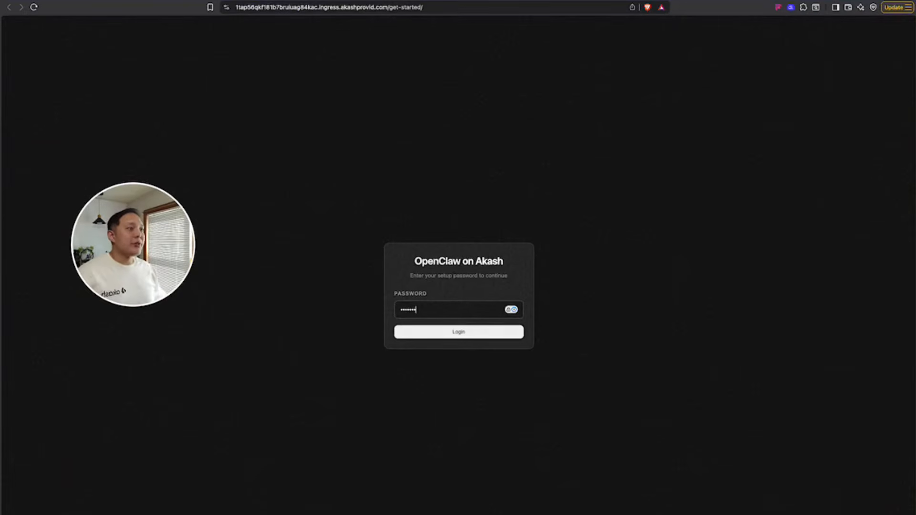
click(509, 333)
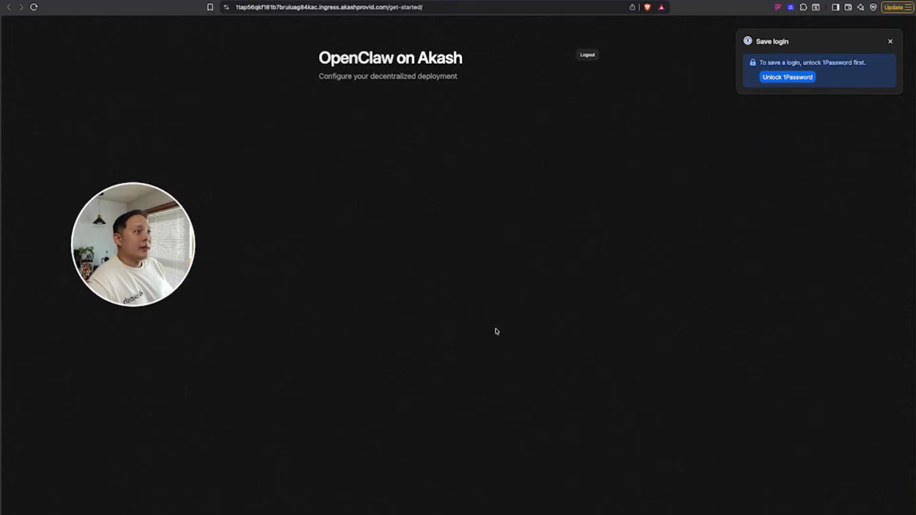
click(890, 41)
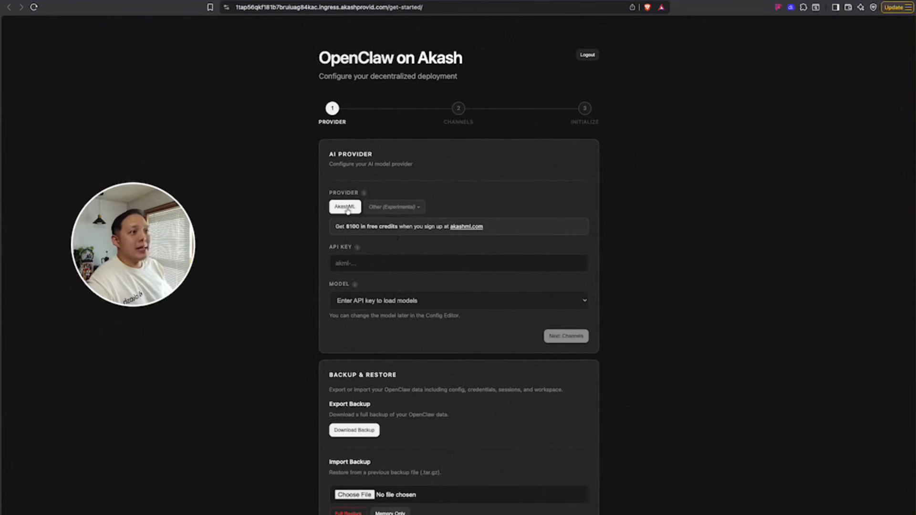
click(365, 265)
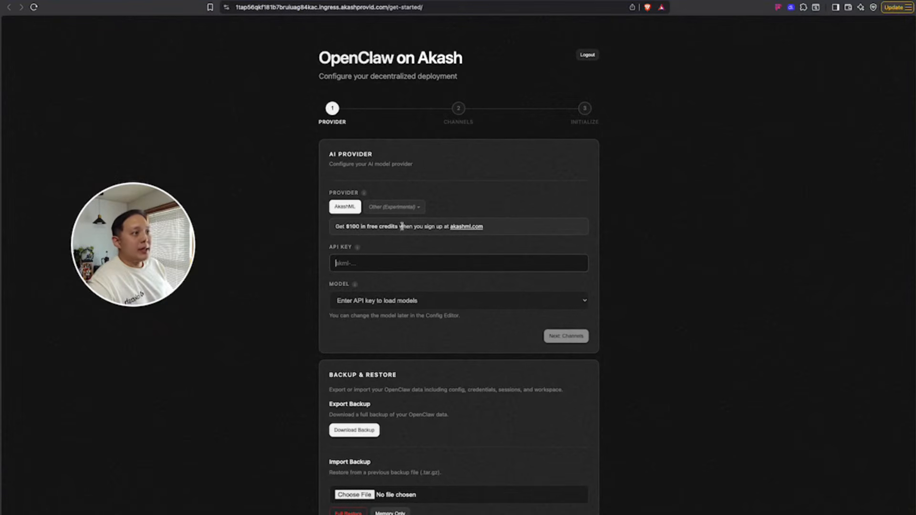
click(460, 227)
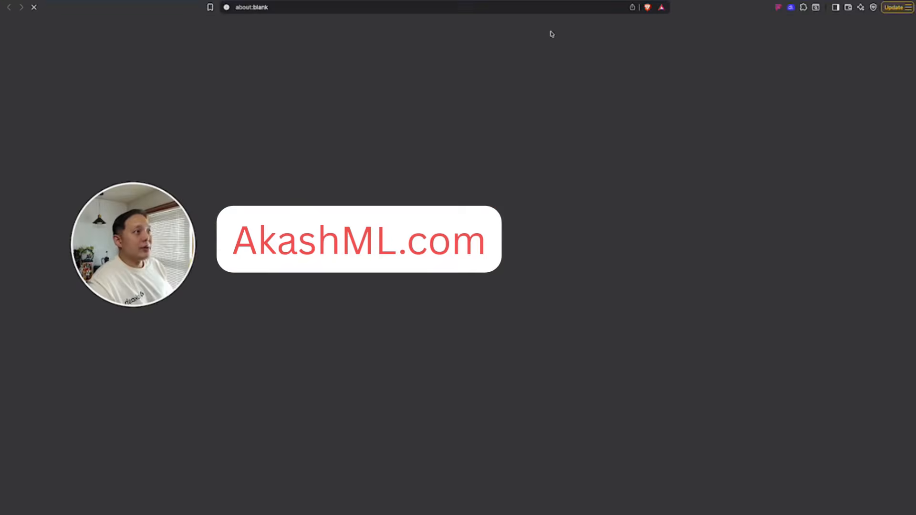
Create an AkashML API key named Clawtest4, copy it, and switch back to the OpenClaw tab.
click(539, 34)
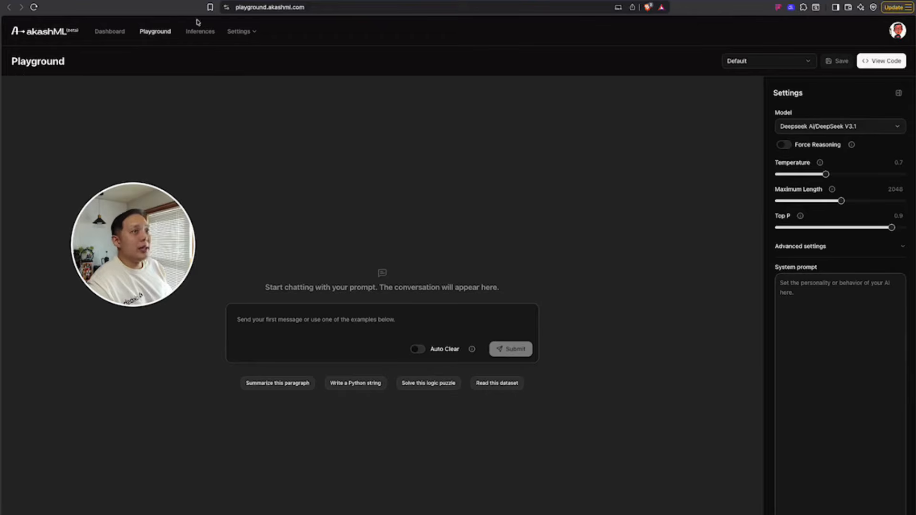
click(254, 32)
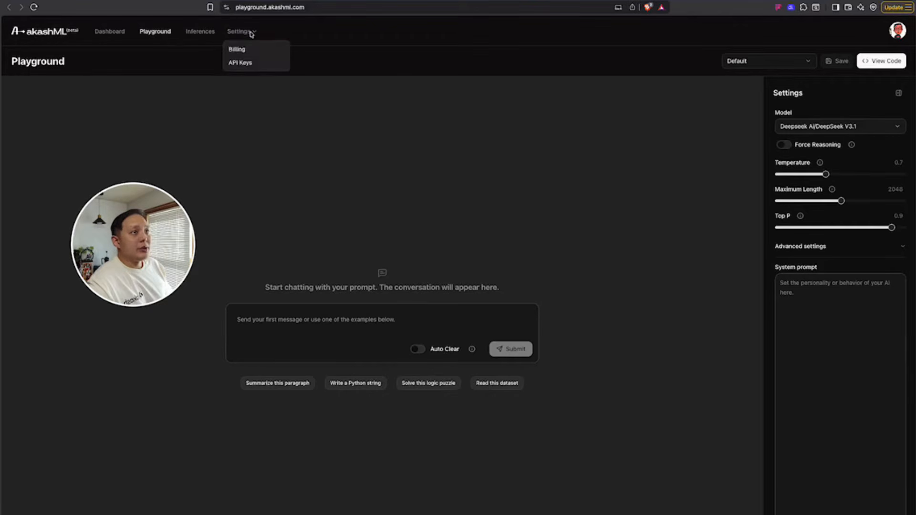
click(240, 62)
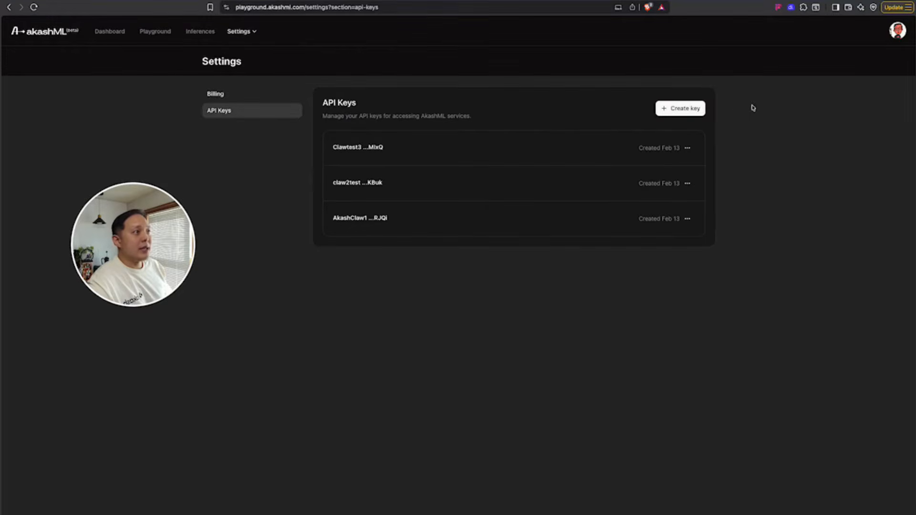
click(693, 111)
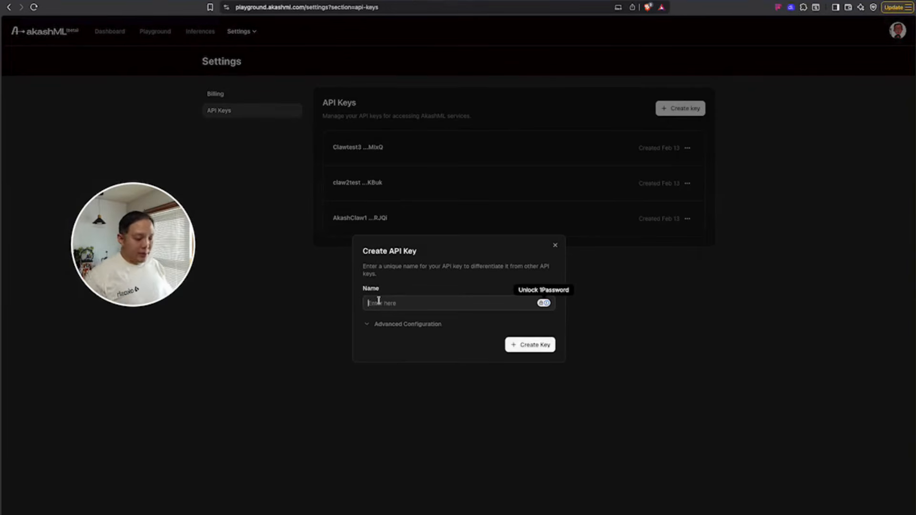
text(Clawtest4)
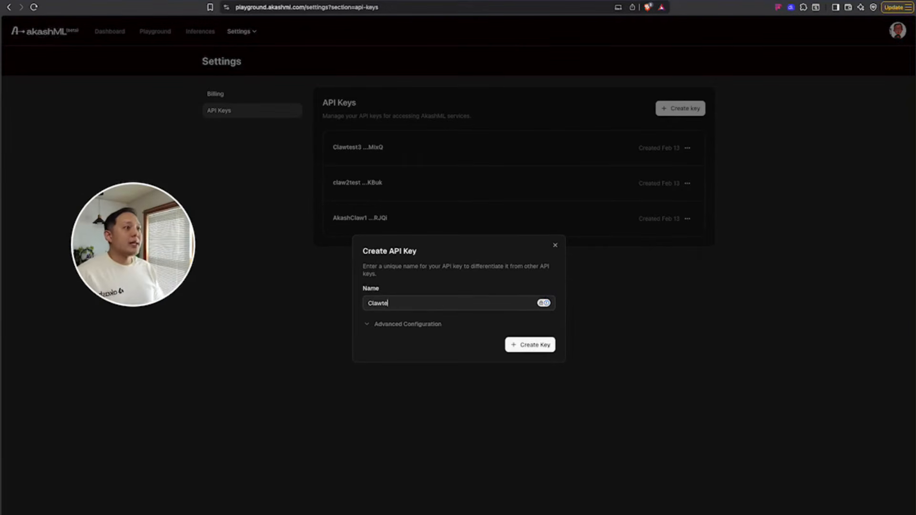
click(533, 345)
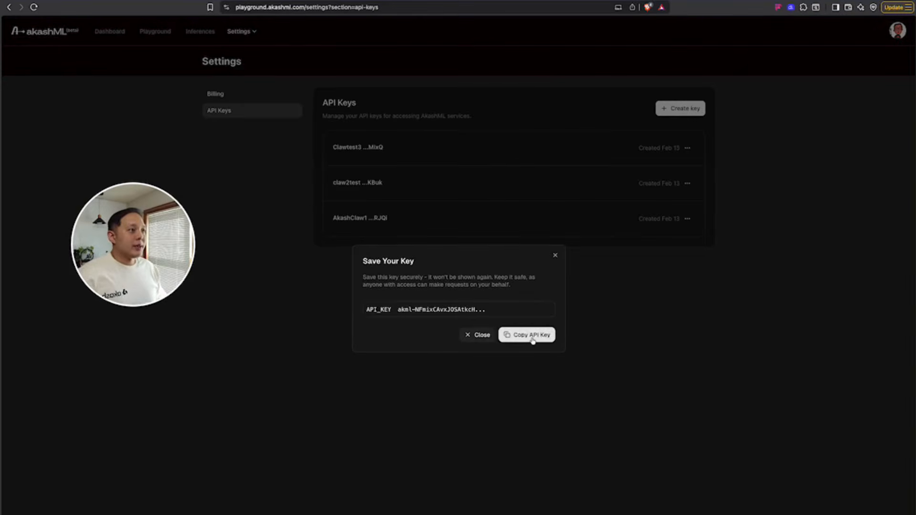
click(533, 337)
click(588, 337)
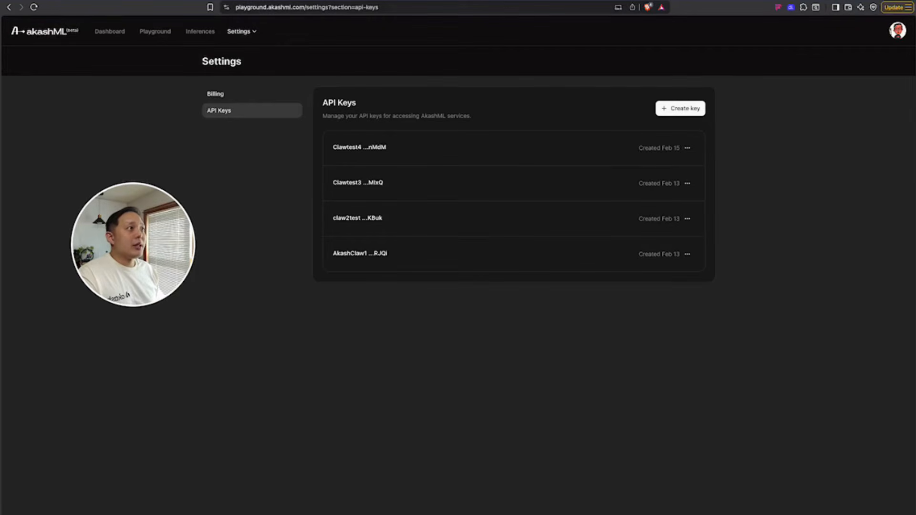
key(ctrl+shift+Tab)
key(ctrl+shift+Tab)
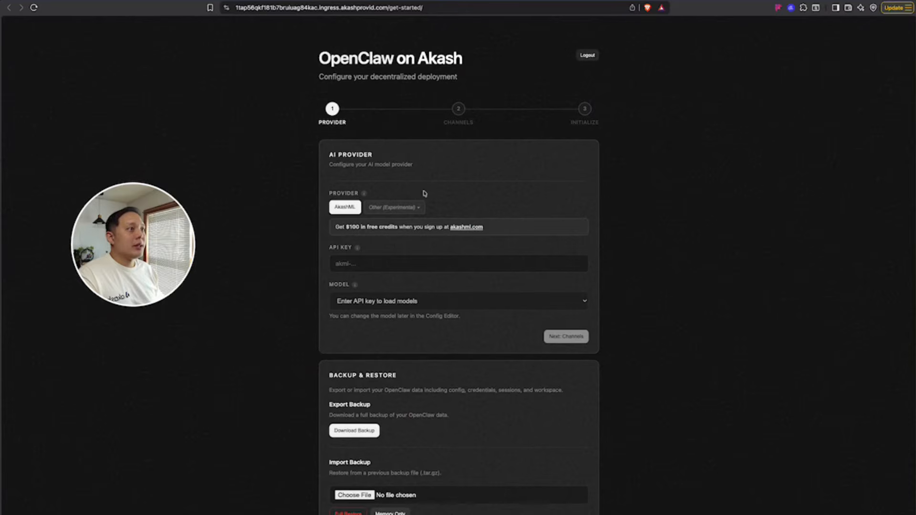
Paste the AkashML API key into the provider step and advance to the Channels step.
click(392, 265)
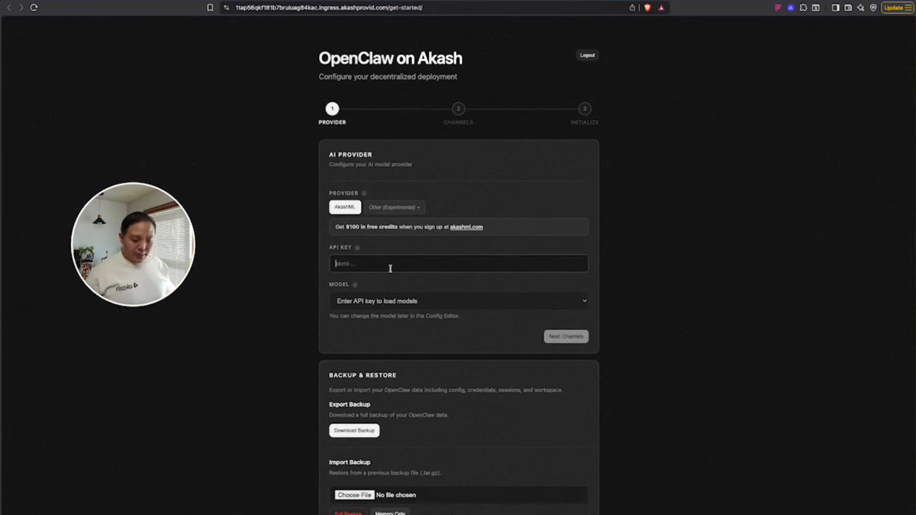
key(super+v)
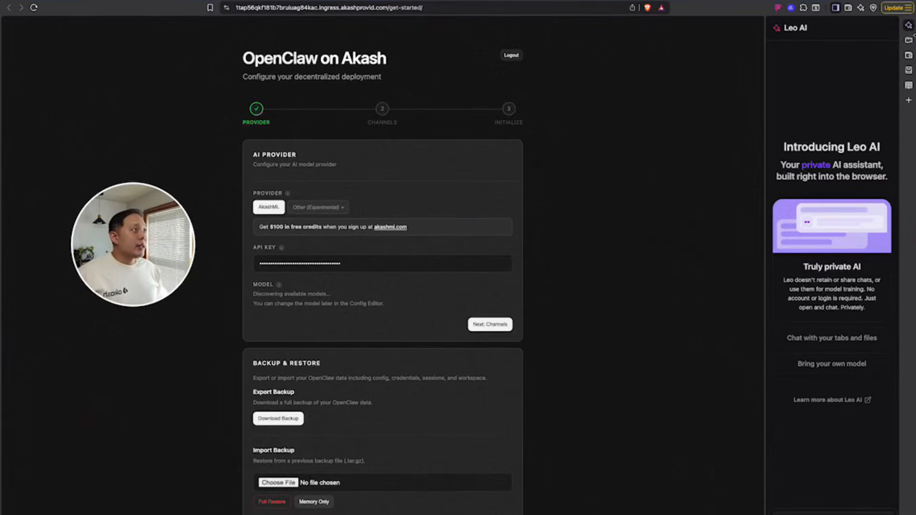
click(910, 27)
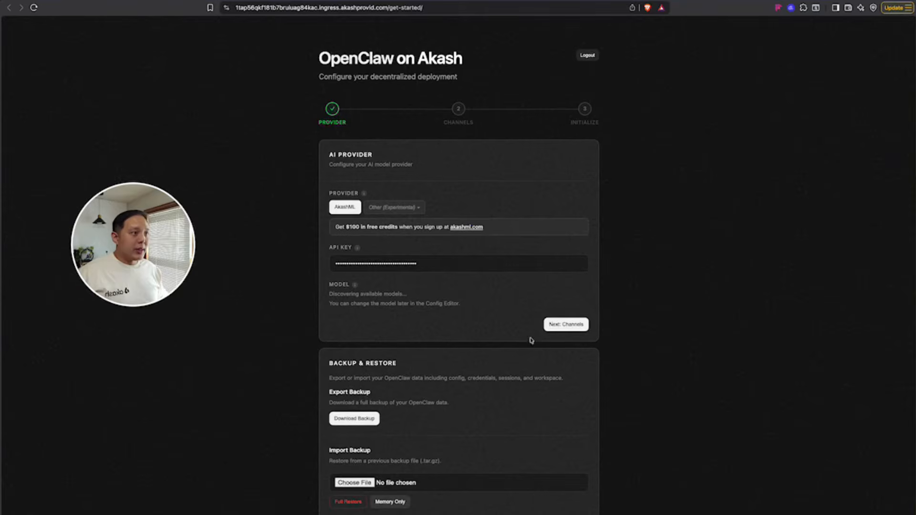
click(565, 325)
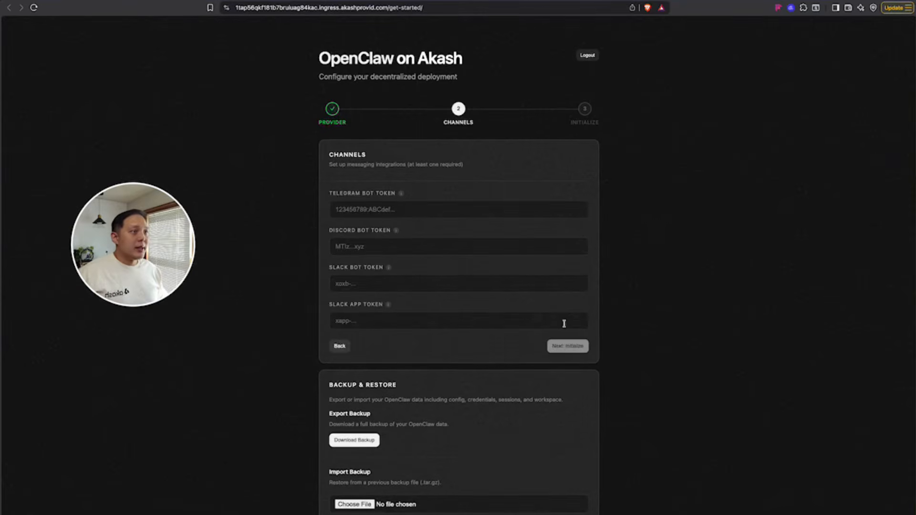
click(389, 205)
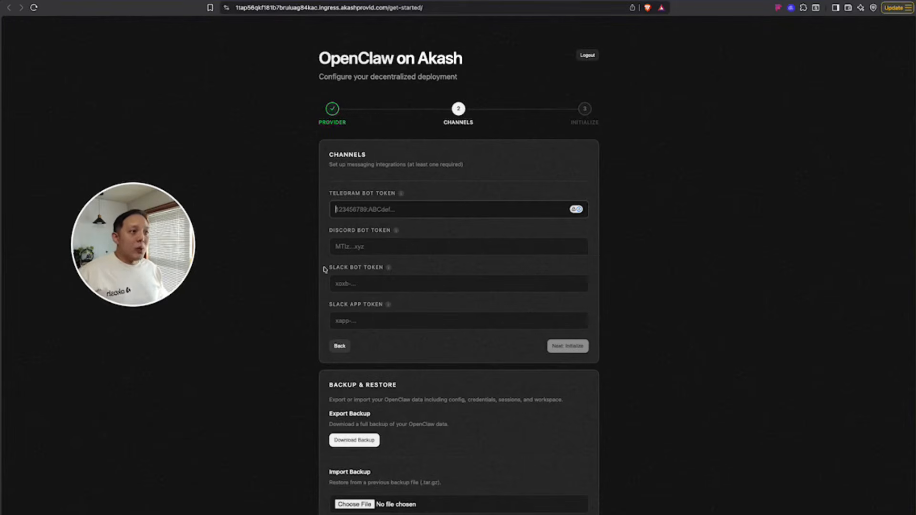
double_click(351, 194)
click(373, 198)
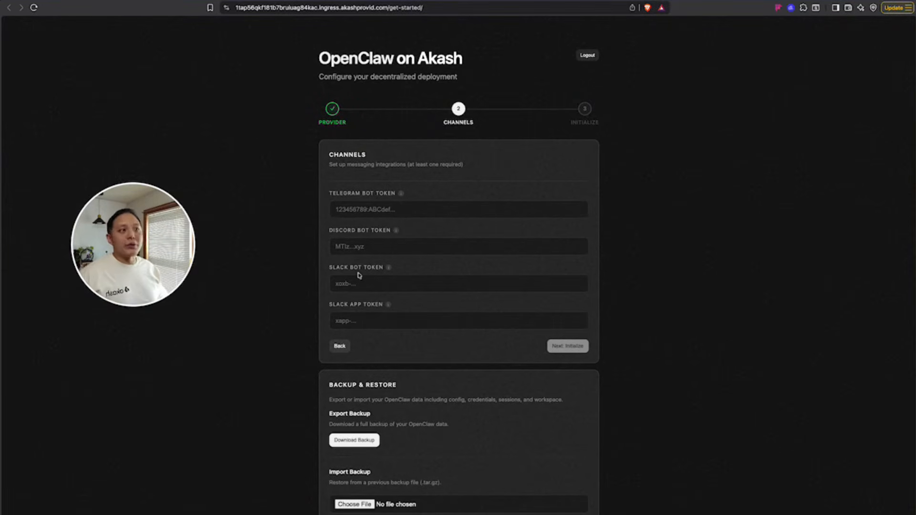
In Telegram, find BotFather by searching 'bot' and start a conversation with it.
key(super+Tab)
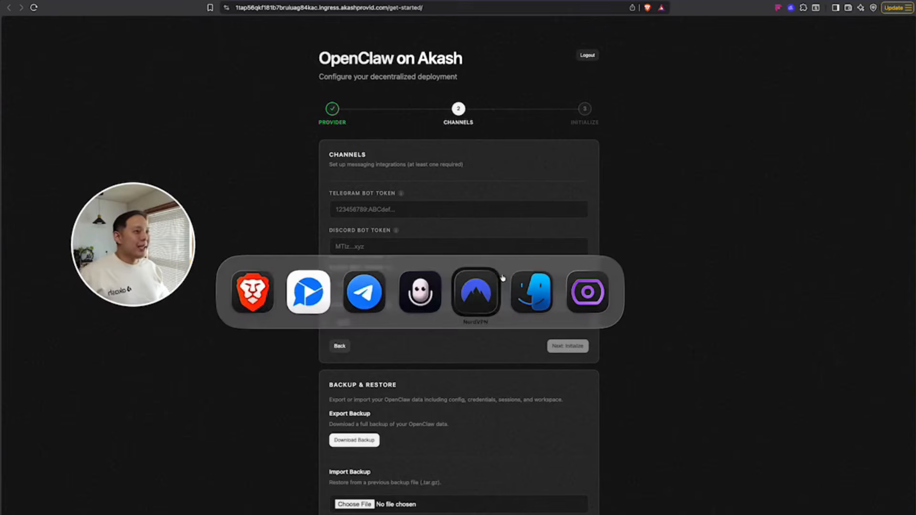
click(364, 292)
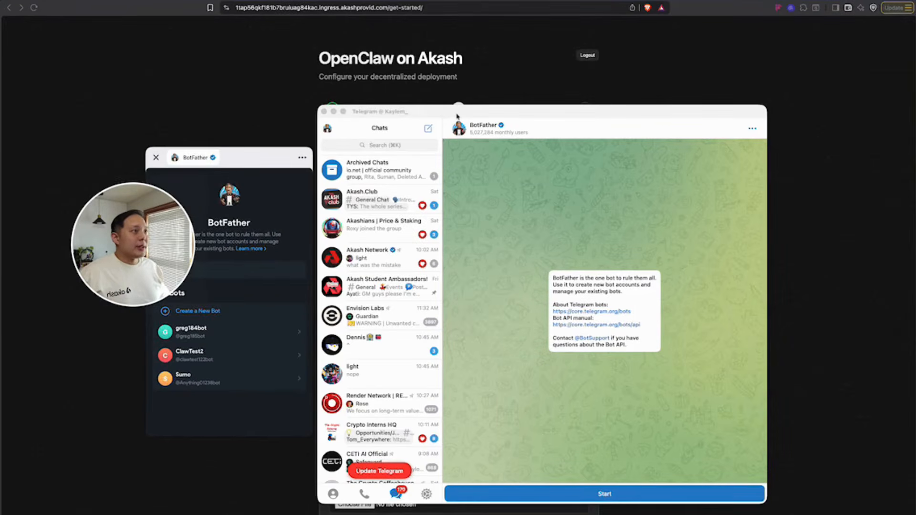
drag(457, 116, 522, 104)
drag(258, 158, 299, 144)
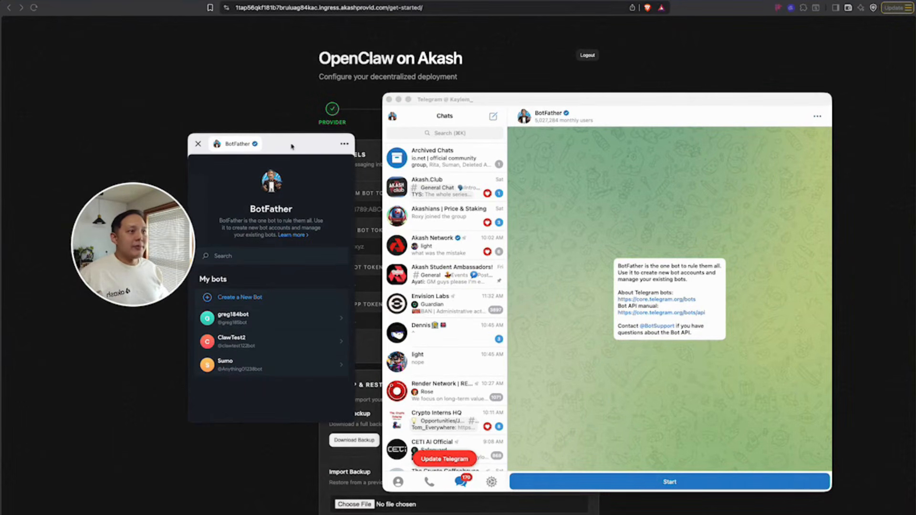
drag(292, 146, 307, 137)
click(455, 132)
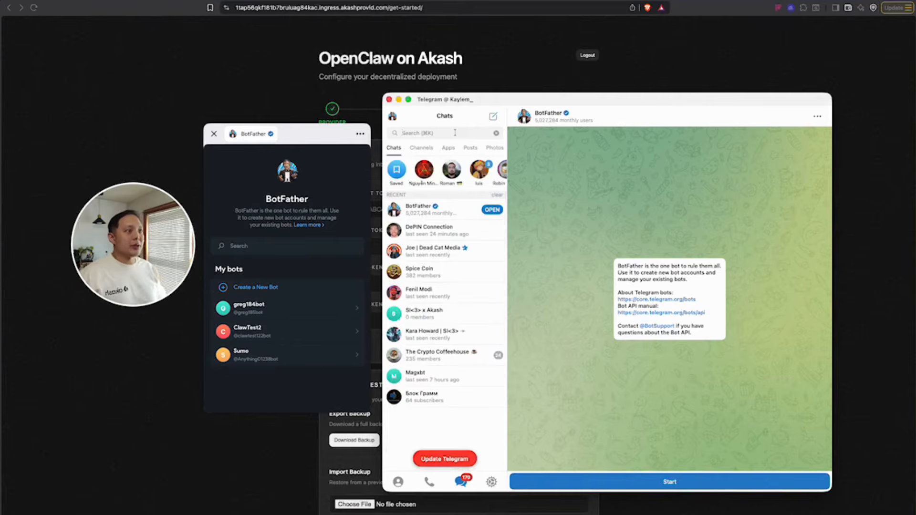
text(bot)
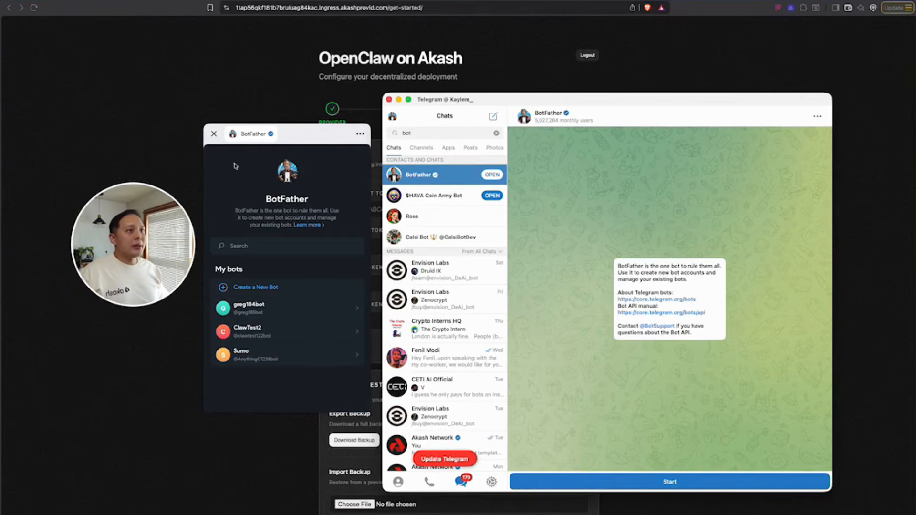
mouse_move(303, 138)
mouse_down()
mouse_move(416, 143)
mouse_move(313, 167)
mouse_move(314, 143)
mouse_up()
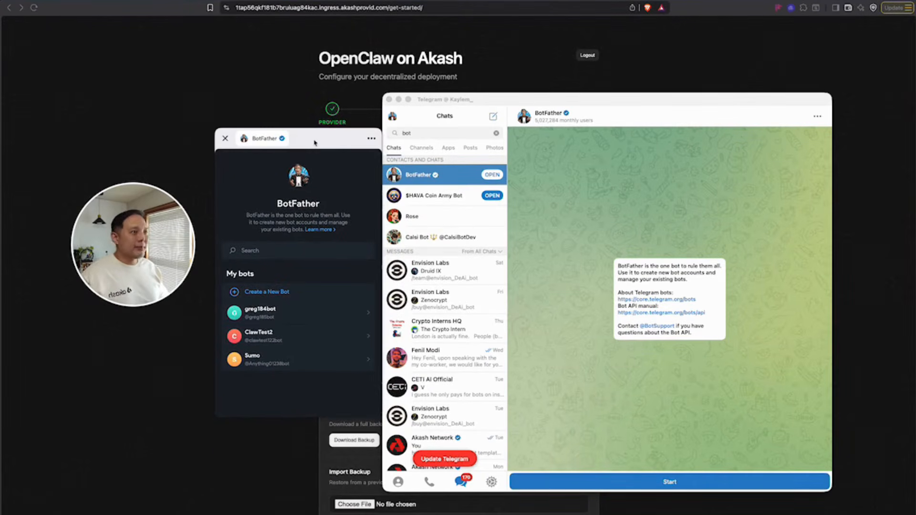
click(428, 175)
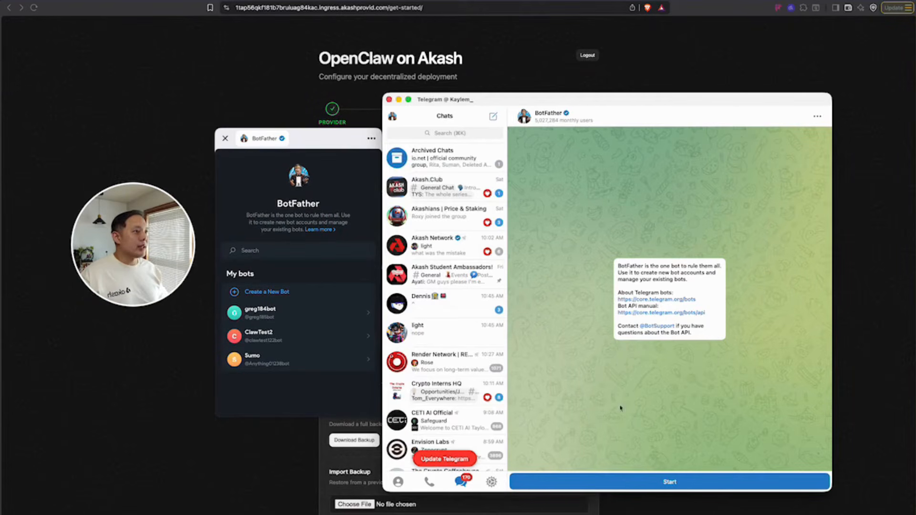
click(585, 481)
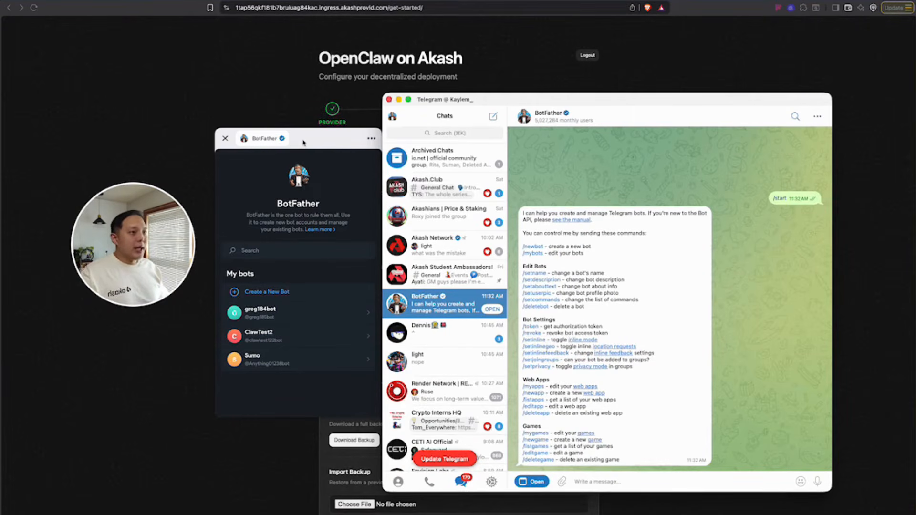
drag(323, 142, 310, 136)
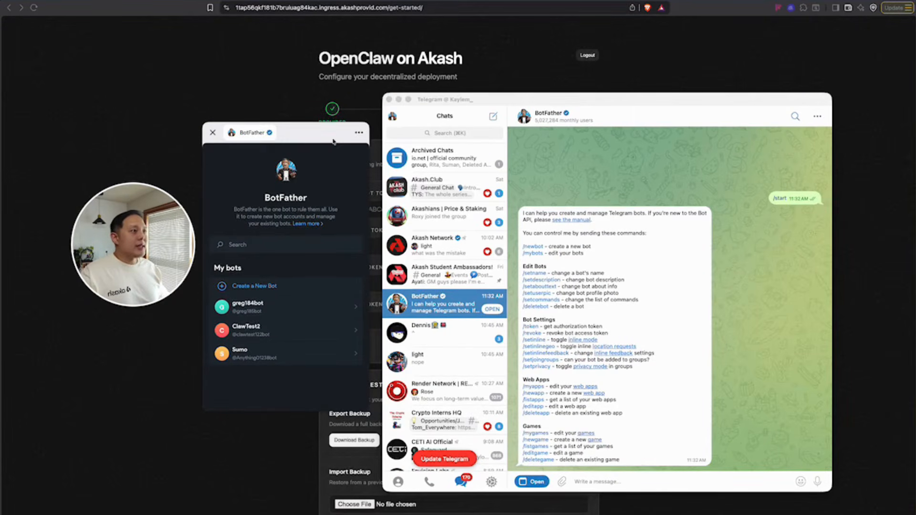
click(629, 190)
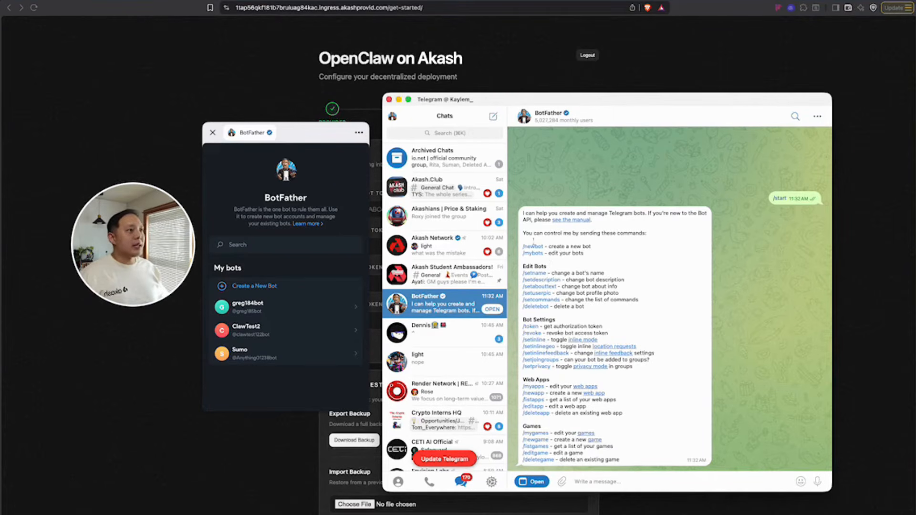
Send /newbot with name Clawbot4 and username Clawbottestingbot, then copy the bot's token.
text(/ne)
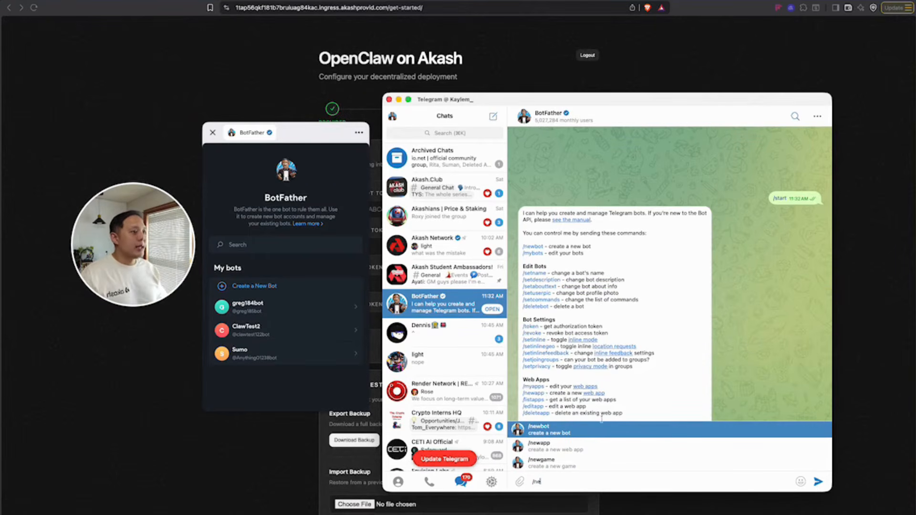
click(599, 426)
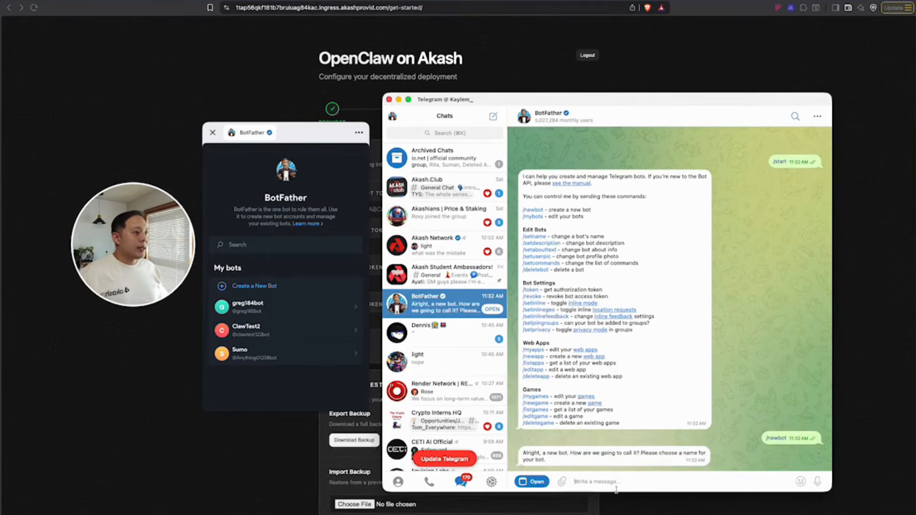
text(claw)
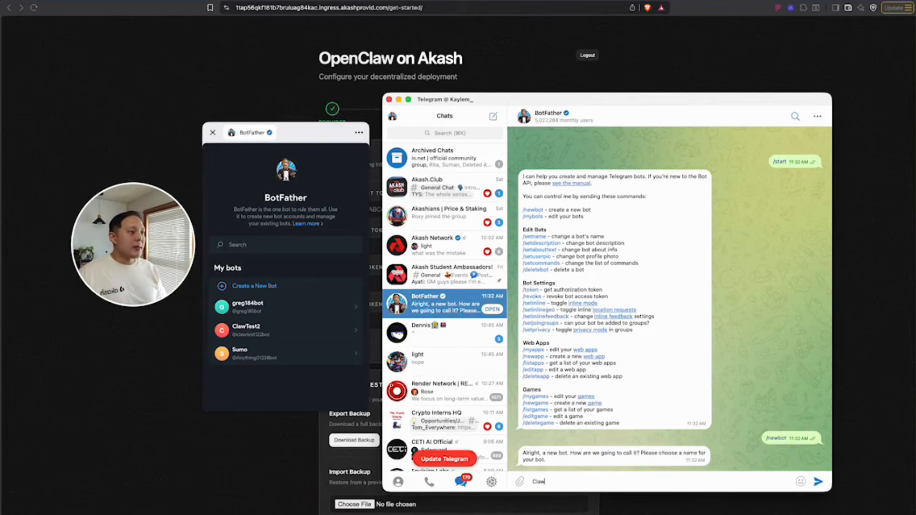
text(bot3)
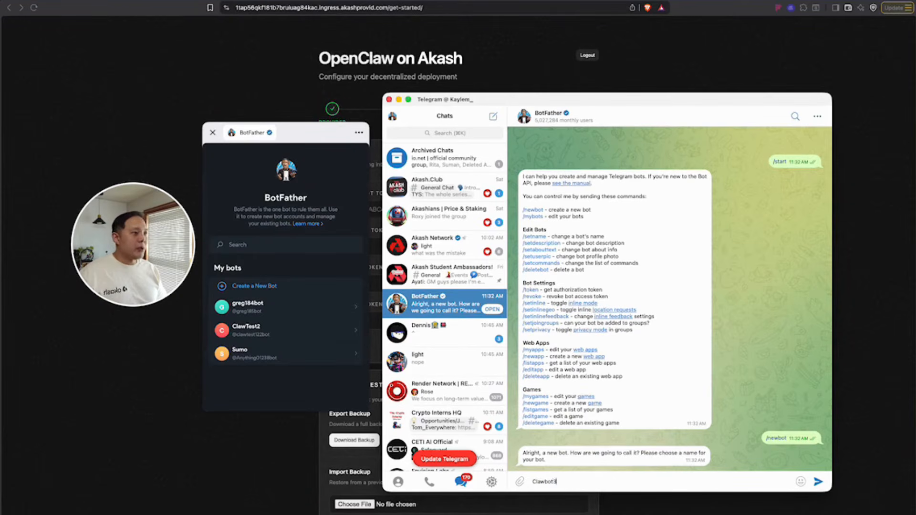
key(Return)
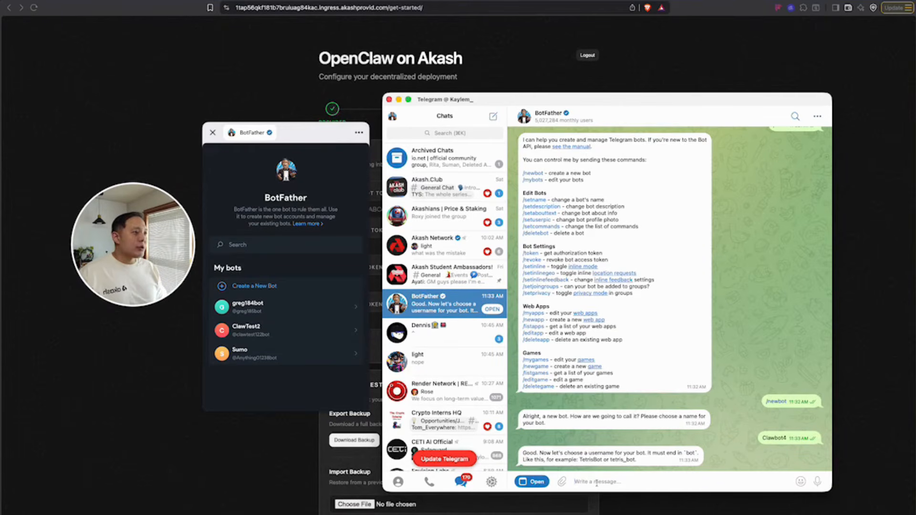
text(Claw)
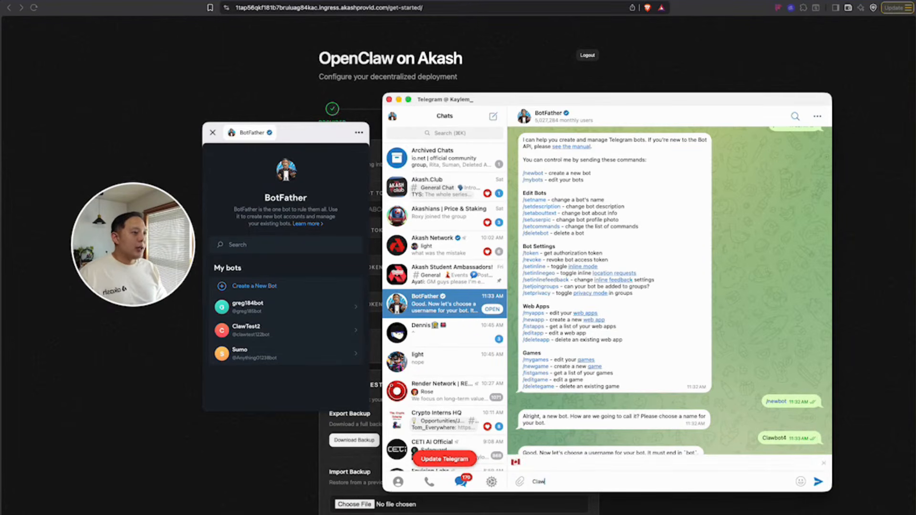
text(bottesti)
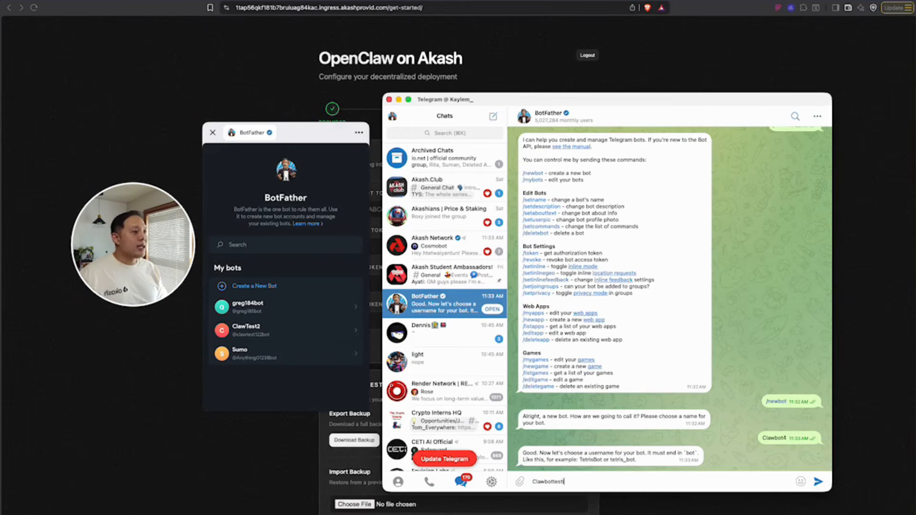
text(ng)
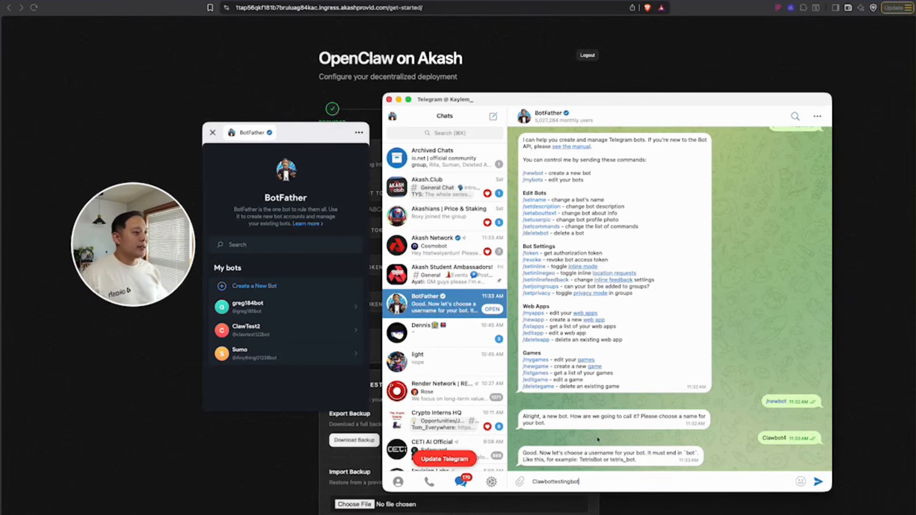
text(bot)
key(Return)
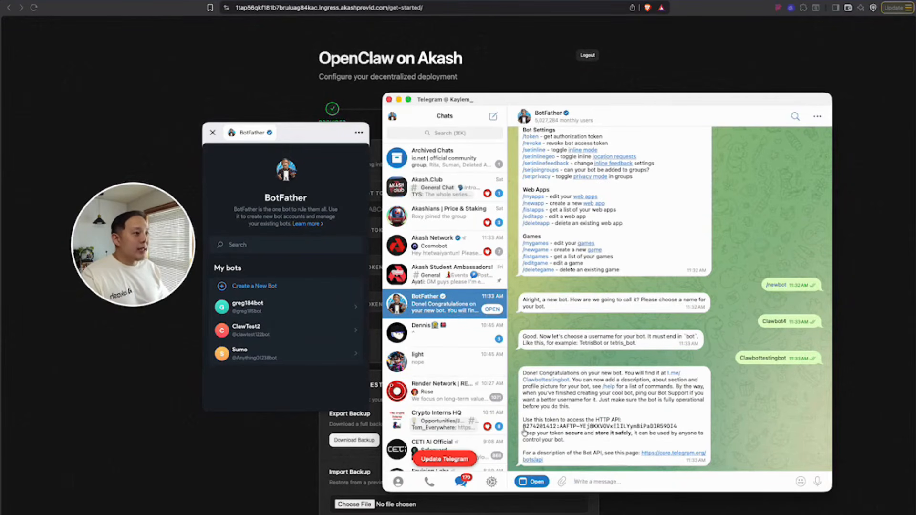
click(578, 427)
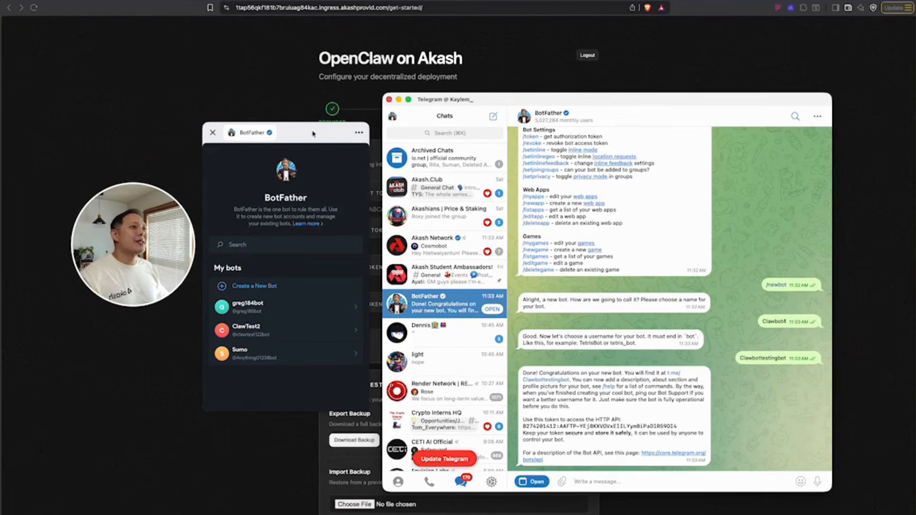
click(248, 96)
Paste the Telegram bot token and initialize OpenClaw until the dashboard shows it running.
click(409, 209)
key(super+v)
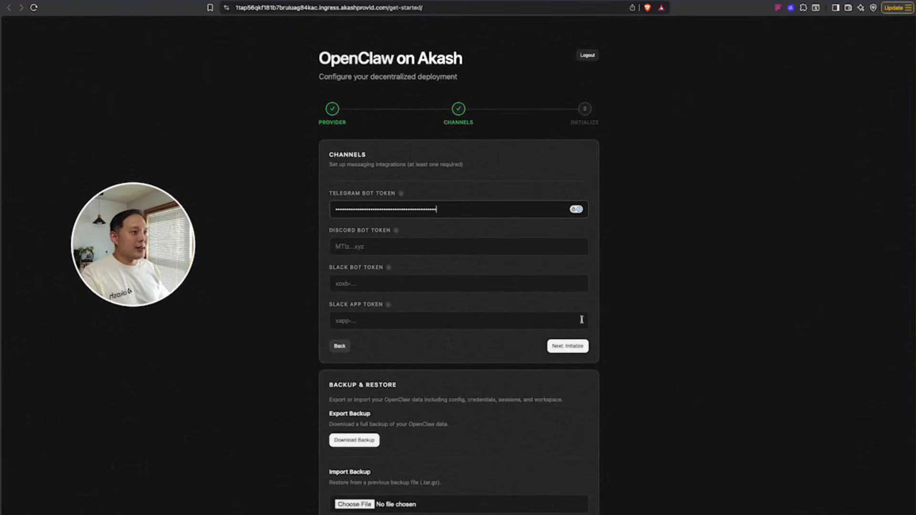
click(561, 345)
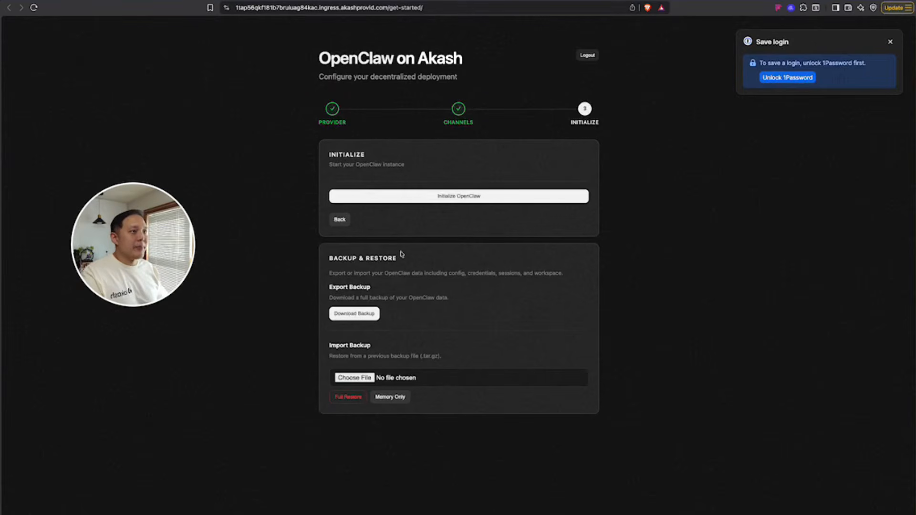
click(422, 201)
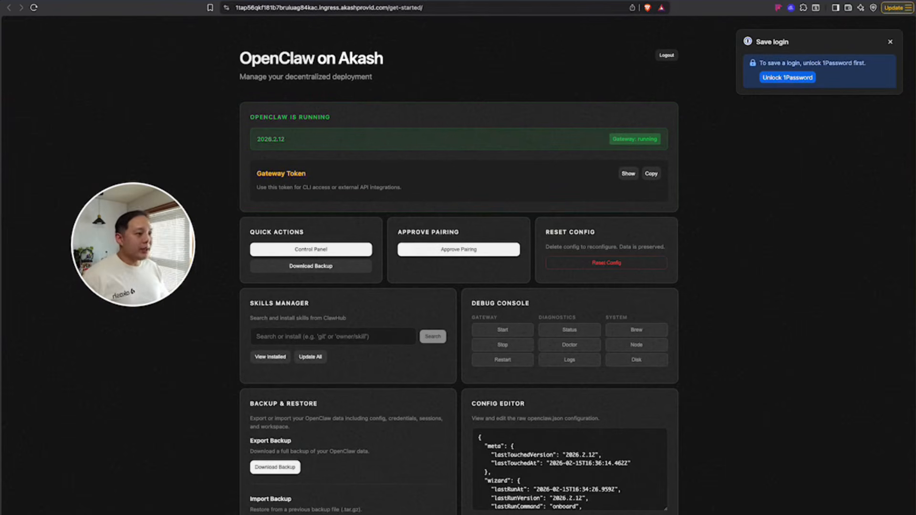
Start the Clawbot4 chat in Telegram and copy the pairing code it replies with.
key(super+Tab)
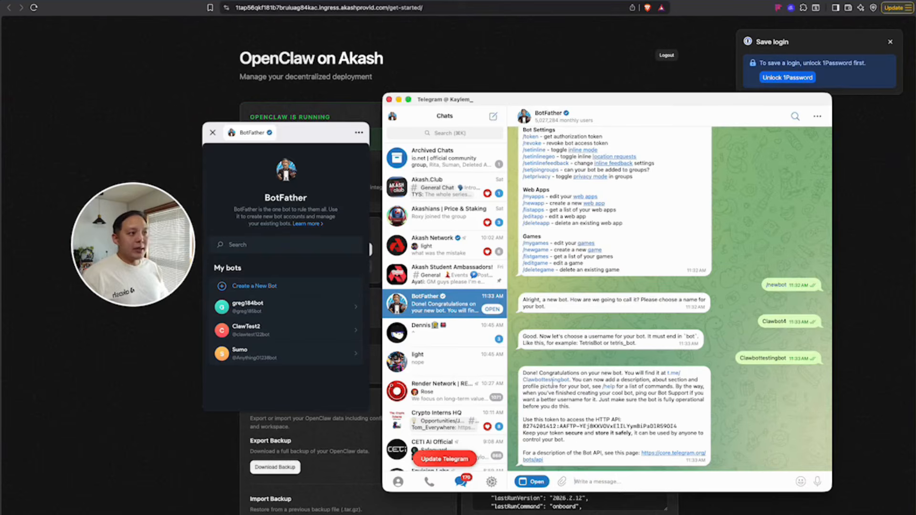
click(554, 382)
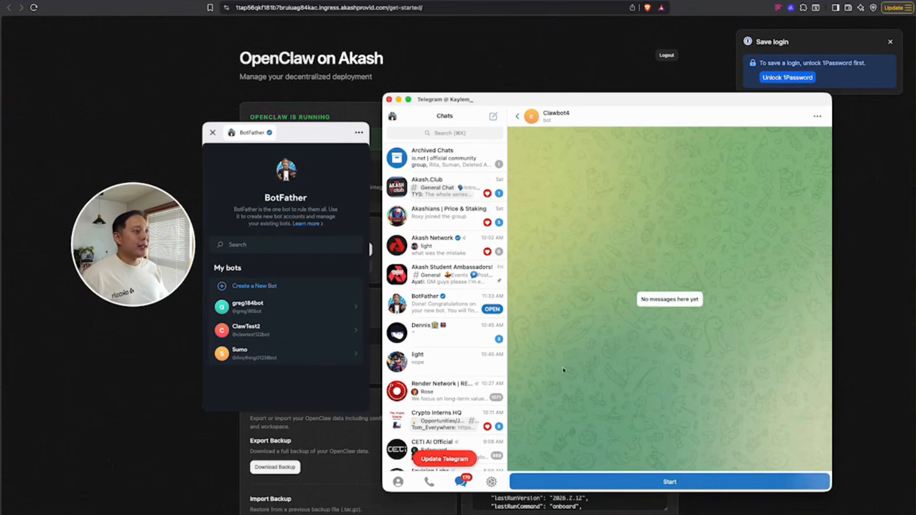
click(646, 480)
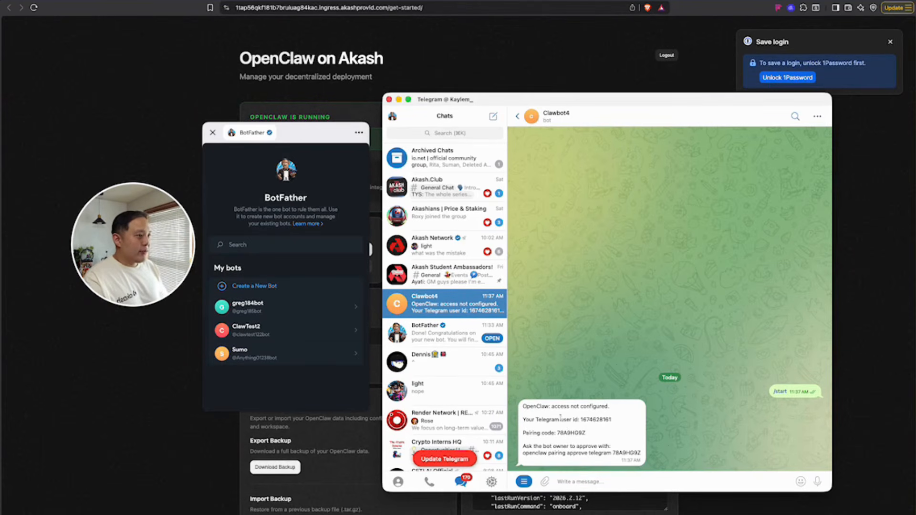
double_click(572, 432)
right_click(573, 434)
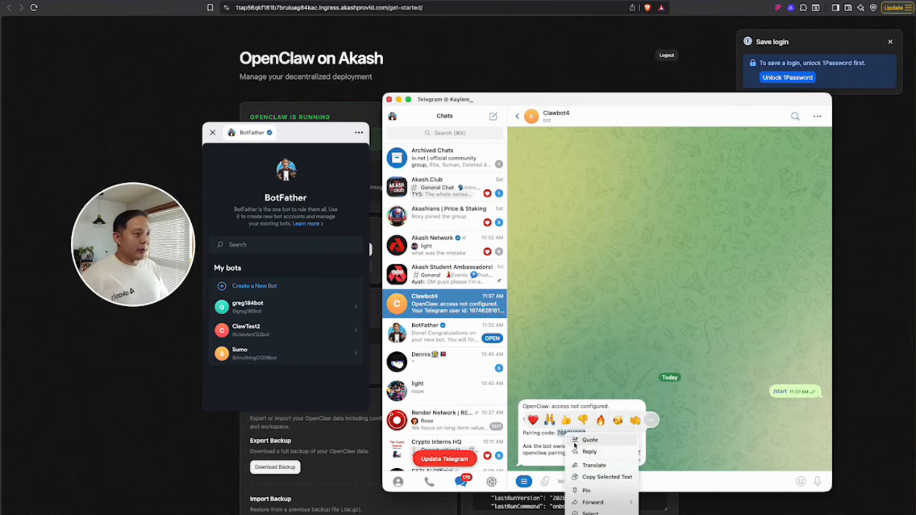
click(629, 478)
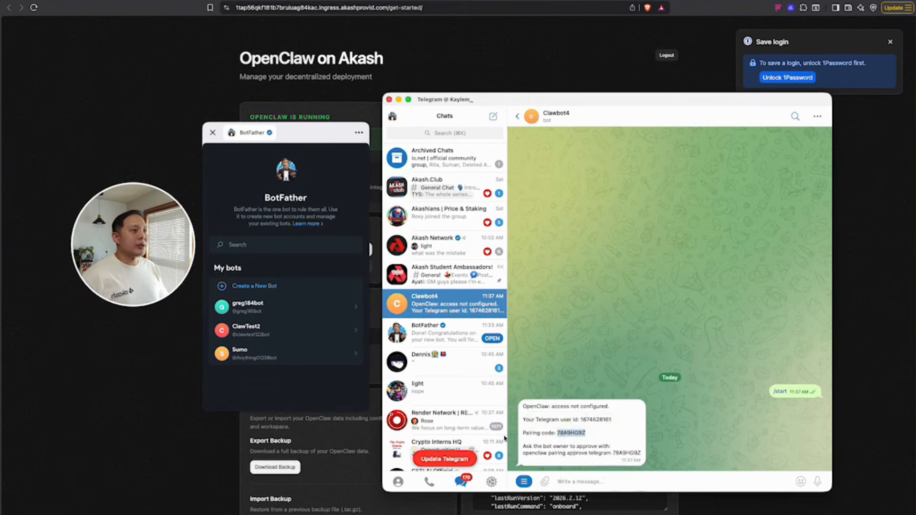
Paste the pairing code into OpenClaw's Approve Pairing form and approve it.
key(super+Tab)
click(453, 249)
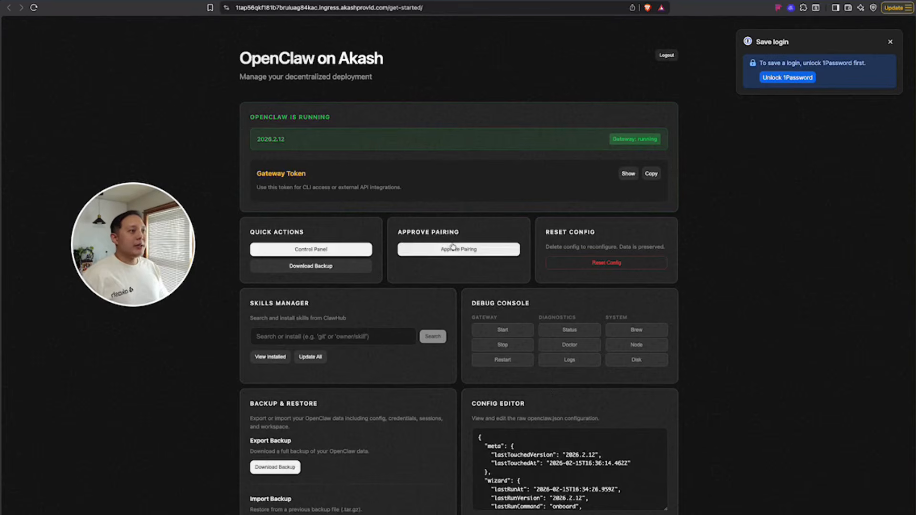
key(ctrl+v)
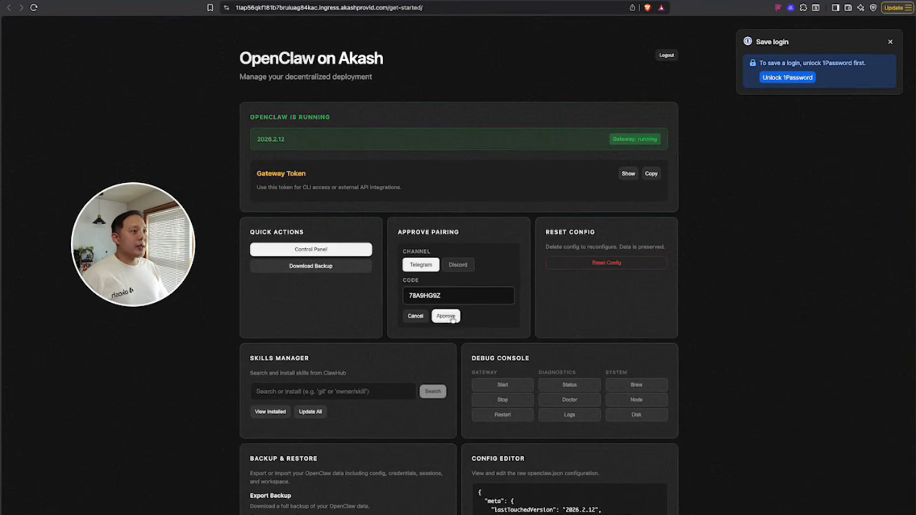
click(446, 316)
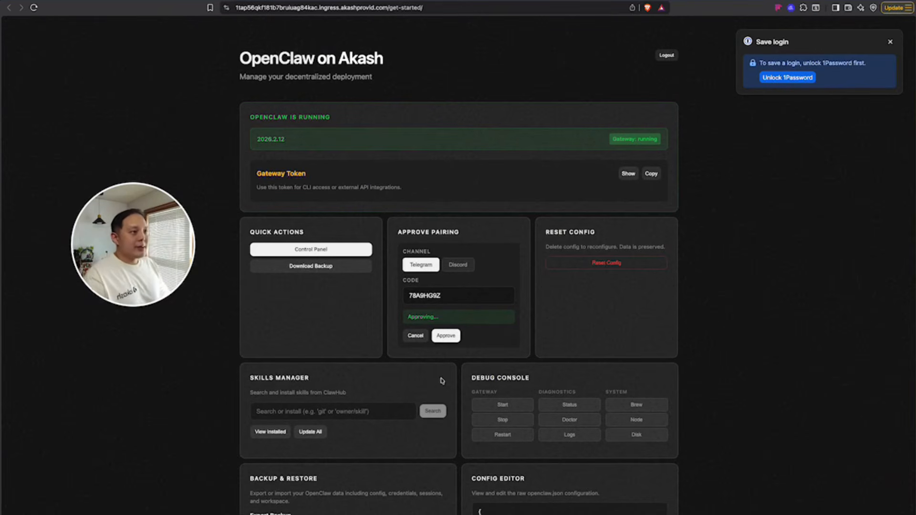
click(429, 514)
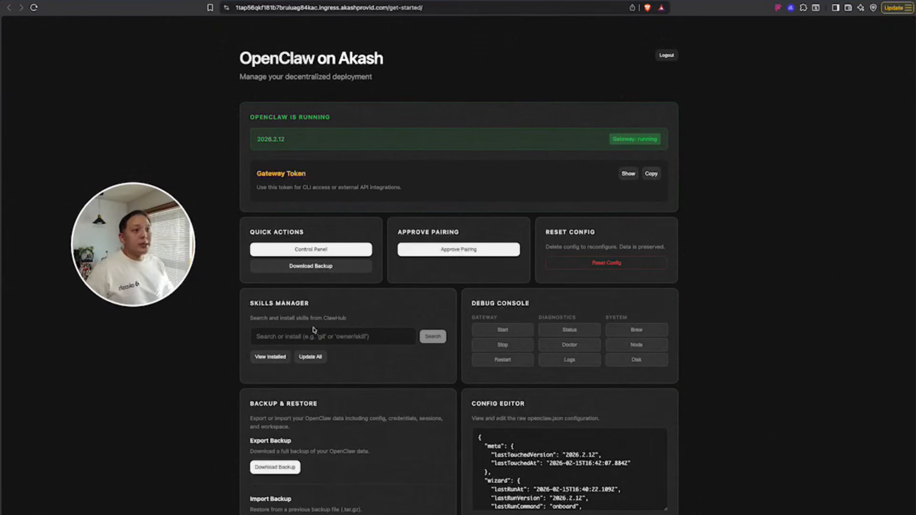
Send Clawbot4 a message giving your name and calling it your AI Assistant Jarvis.
key(super+Tab)
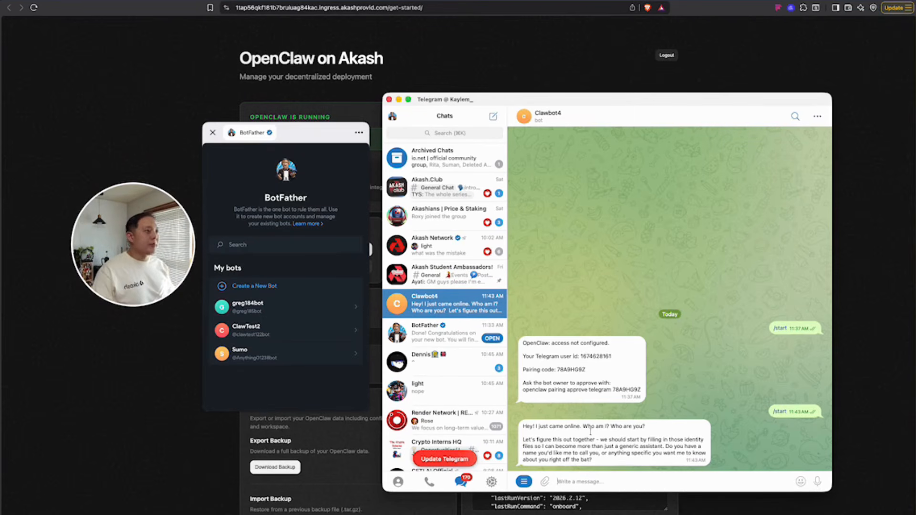
drag(628, 469, 723, 422)
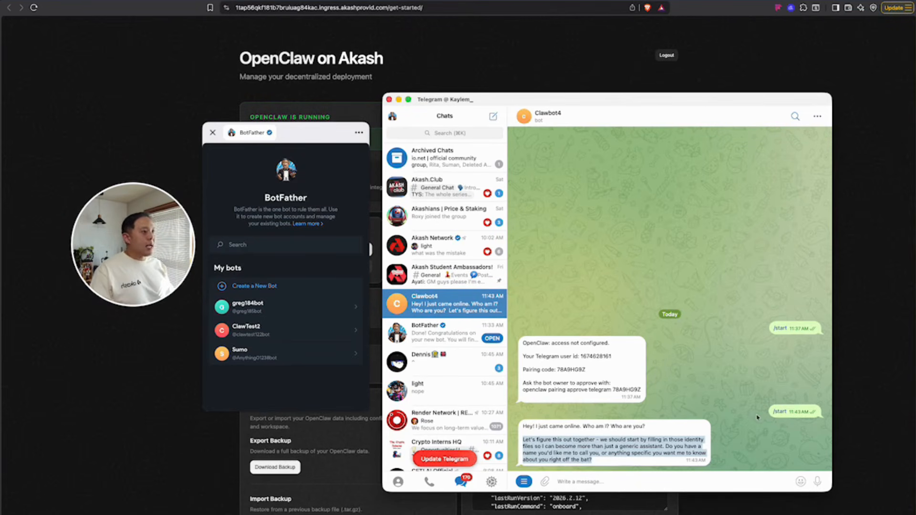
click(499, 460)
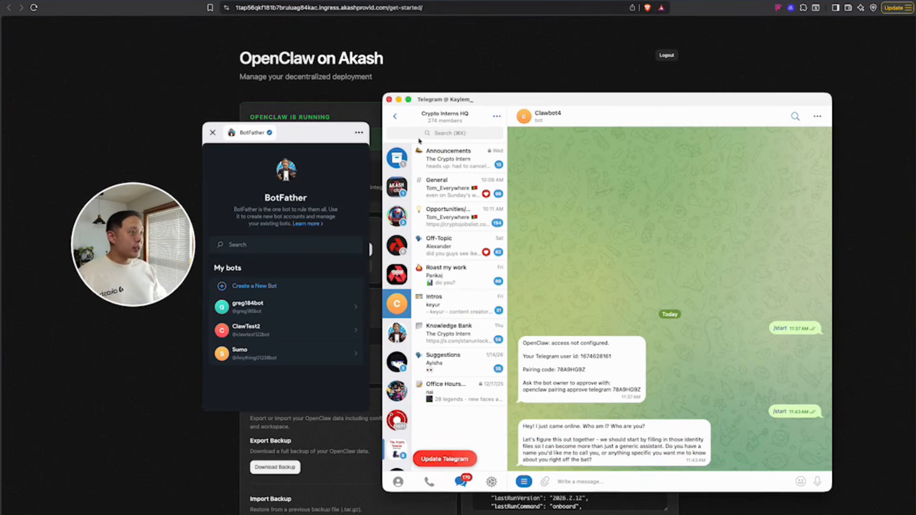
click(395, 117)
click(573, 485)
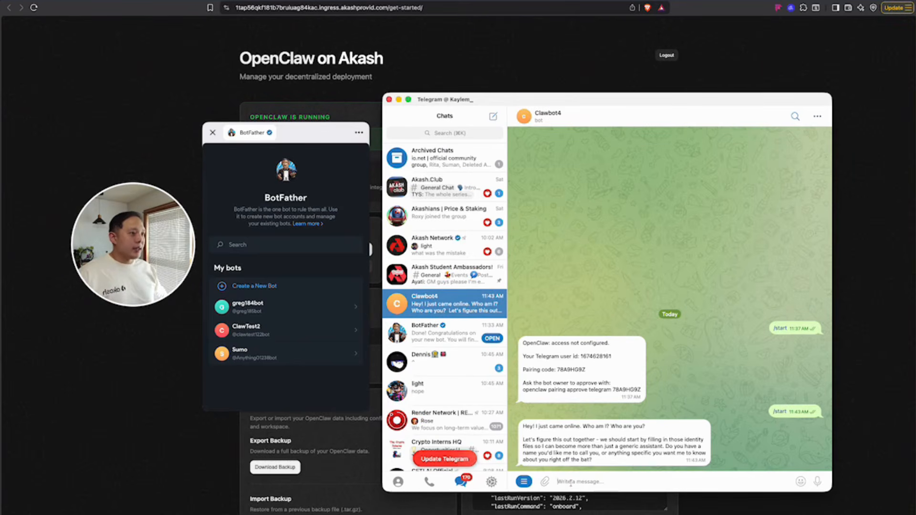
text(Hi My n)
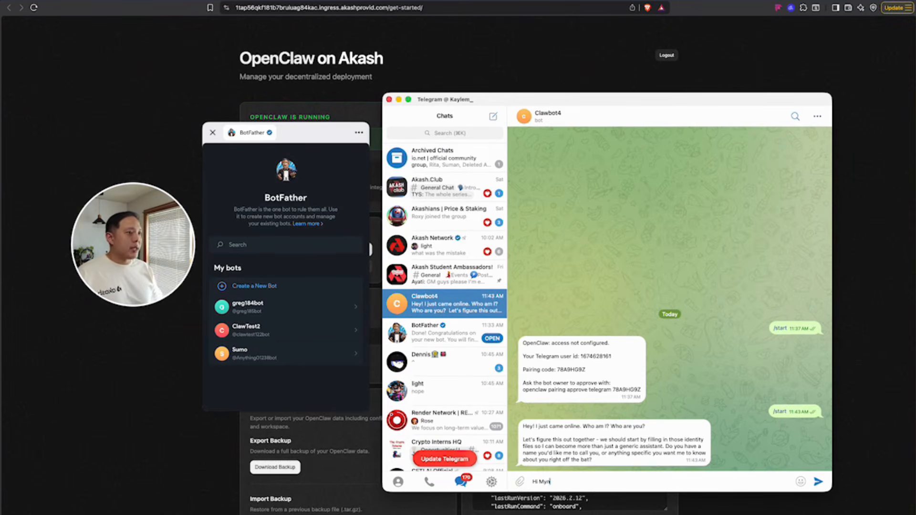
text(ame is Kayl)
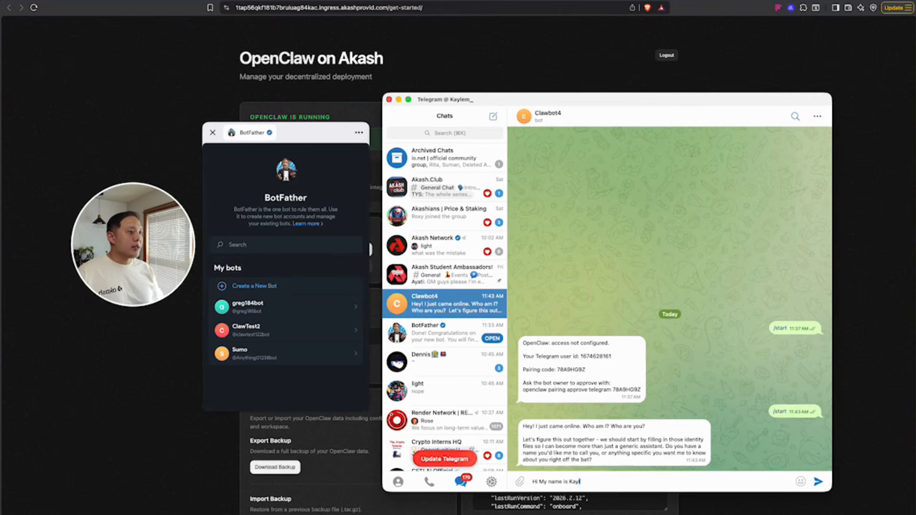
text(em, You are my)
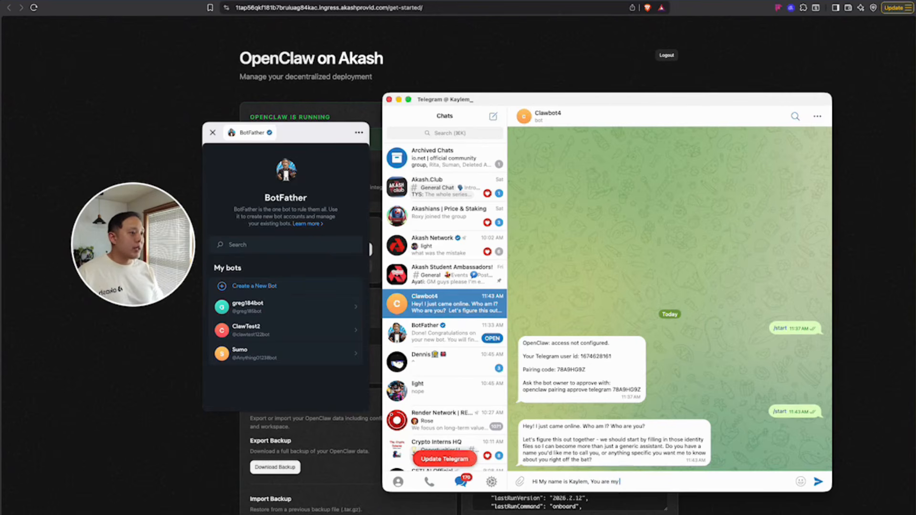
text( AI Ass)
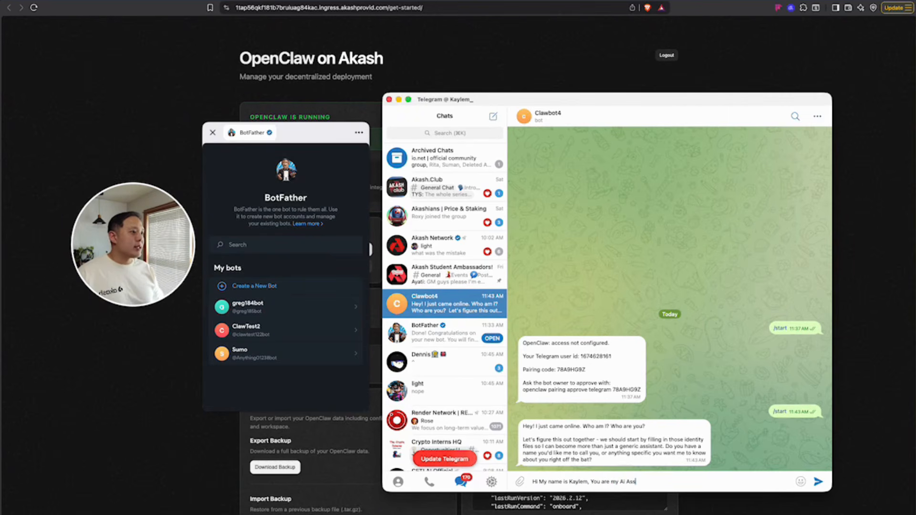
text(istant Jarvis)
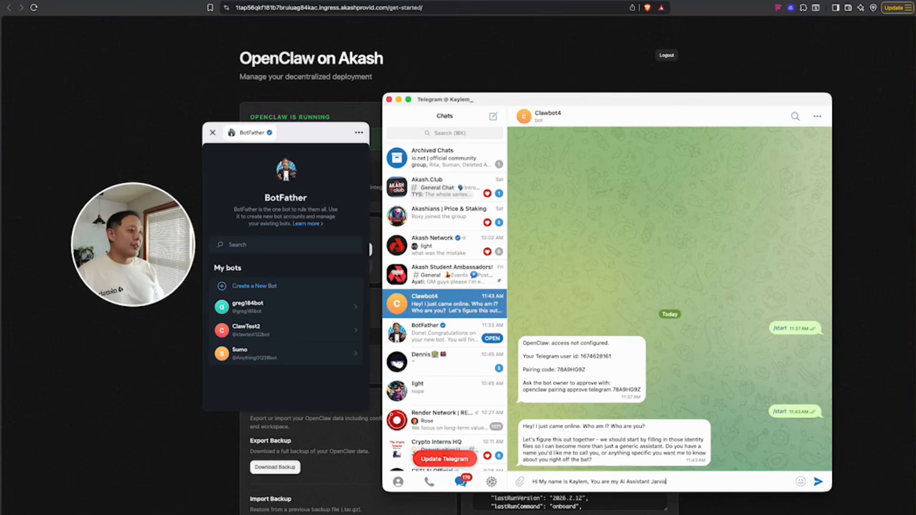
key(Return)
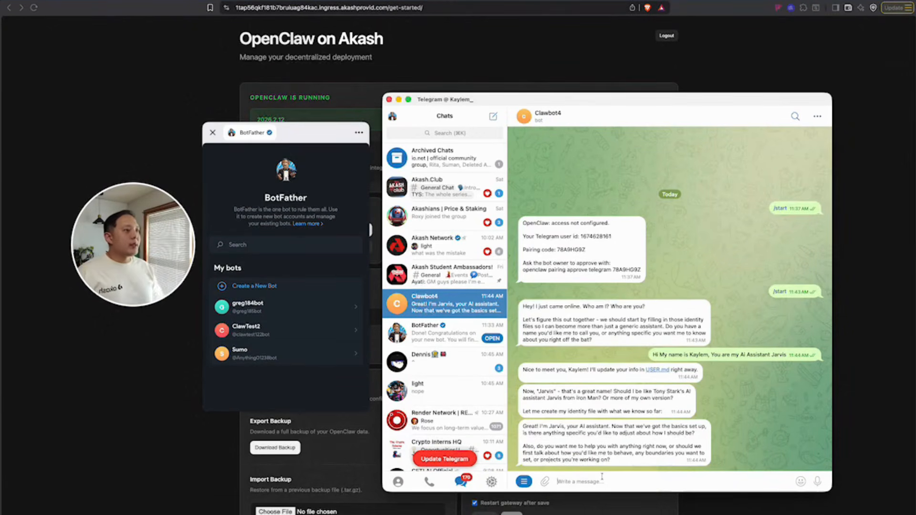
Ask the Jarvis bot whether it can run on MiniMax via the AkashML API, and read its reply.
click(602, 480)
text(hey)
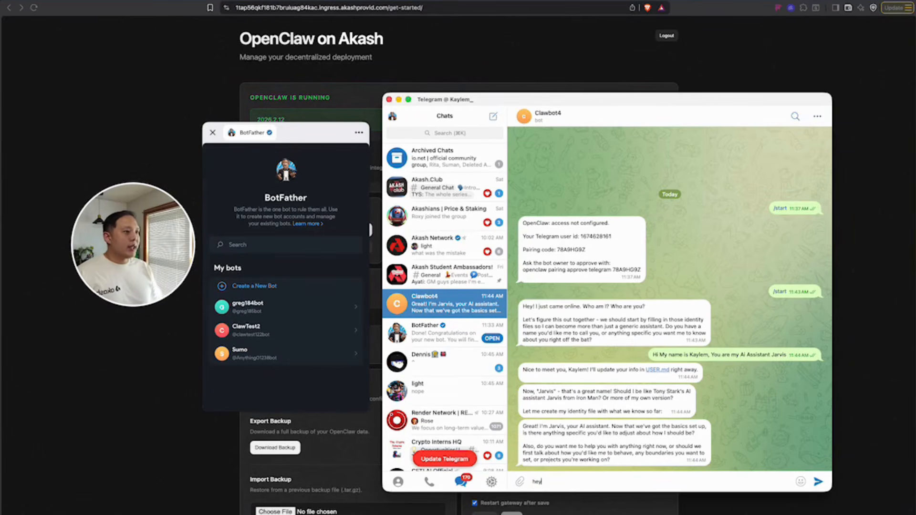
text( jarvic)
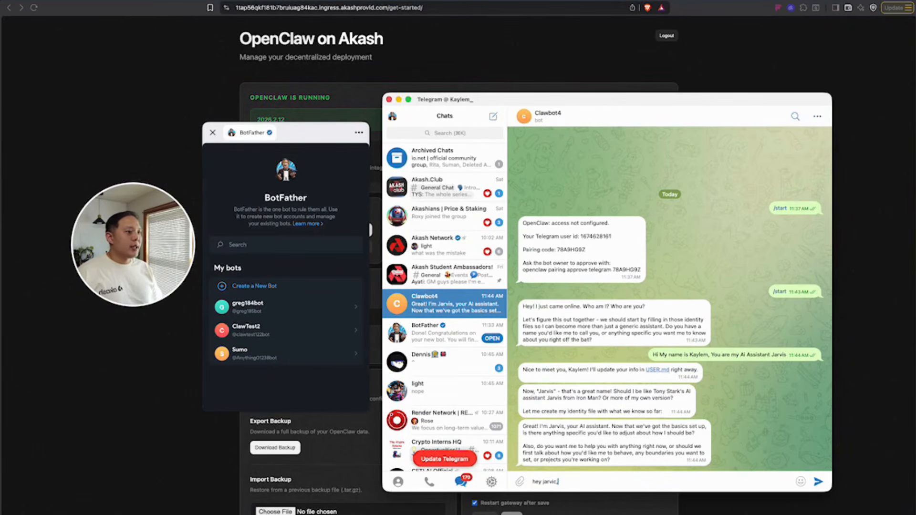
key(BackSpace)
text(s, can you r)
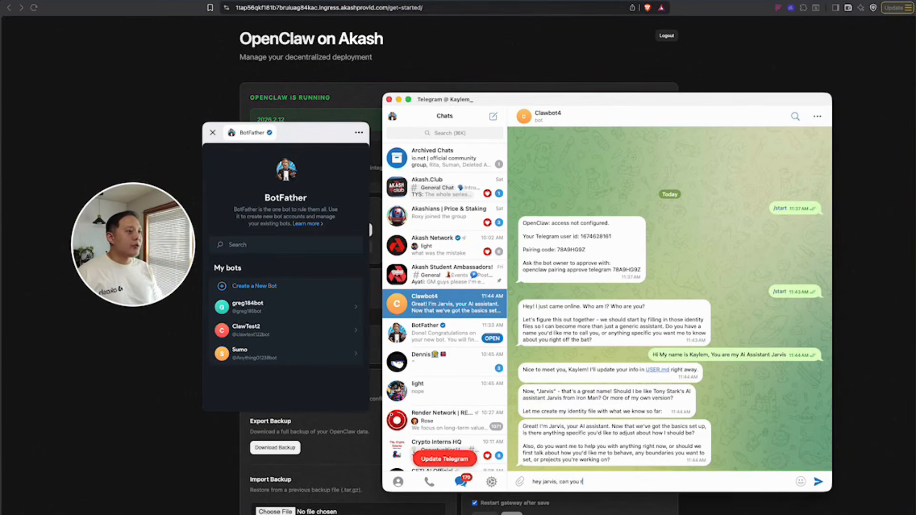
text(un on m)
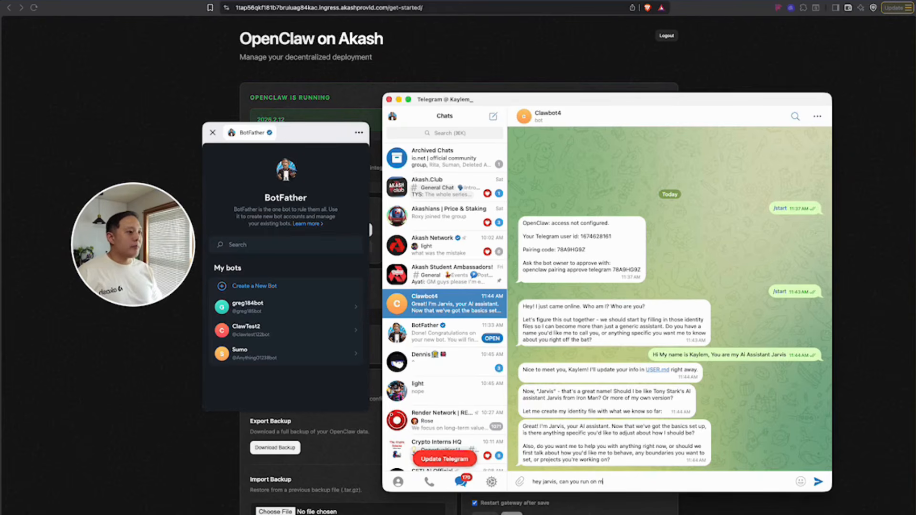
text(inimax)
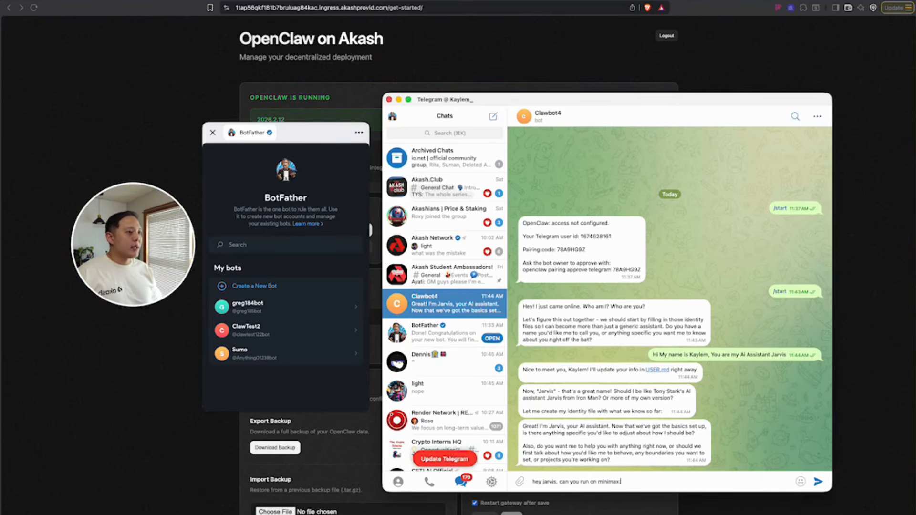
text( with the akashml api?)
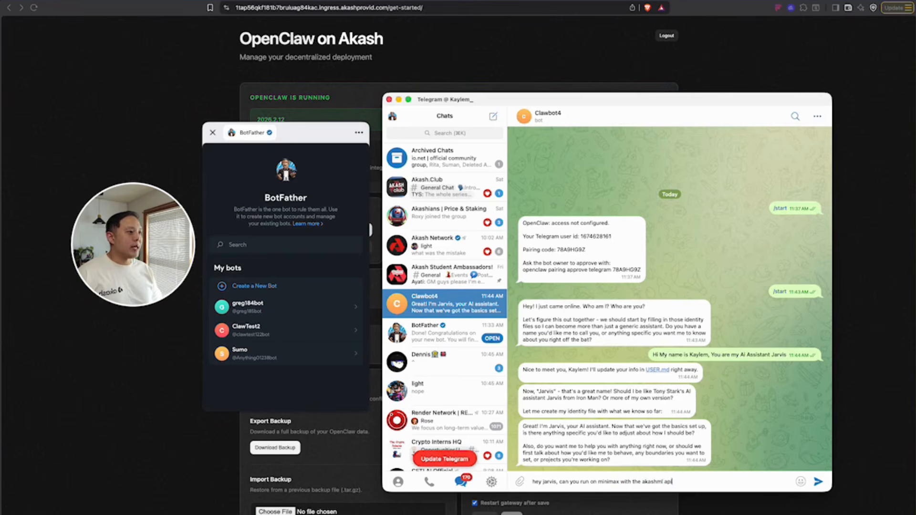
key(Return)
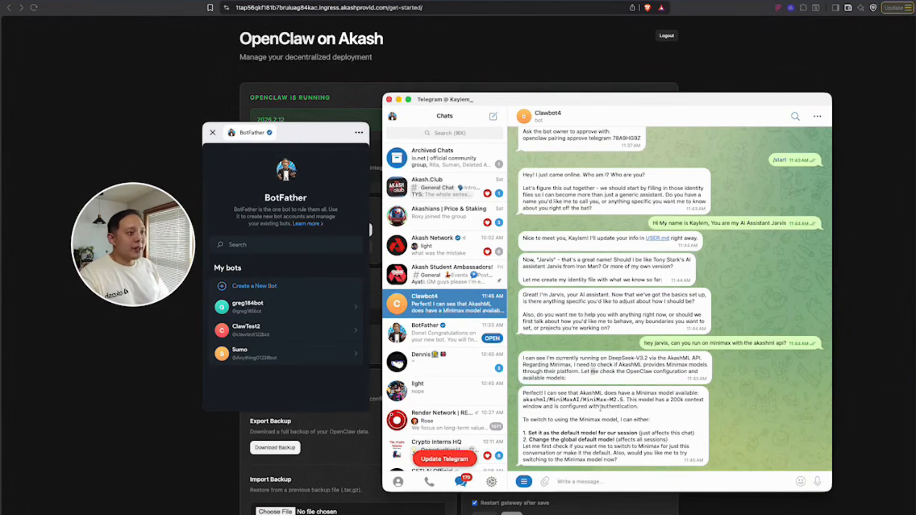
drag(622, 359, 651, 393)
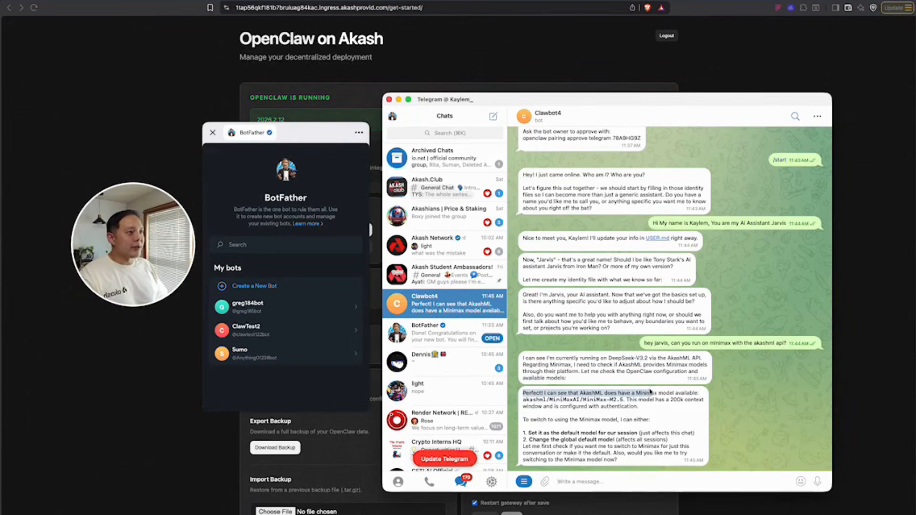
click(677, 419)
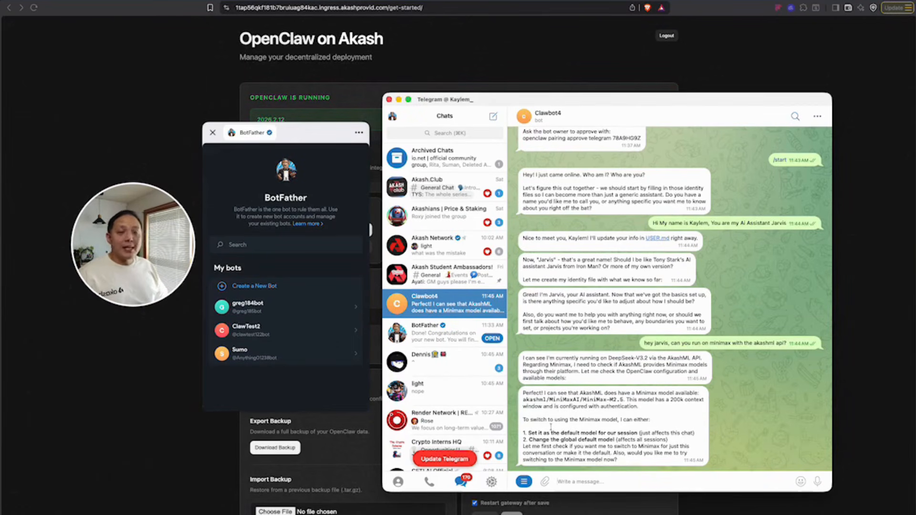
Ask the bot to set MiniMax as the model for this chat session.
click(579, 480)
text(lets set mi)
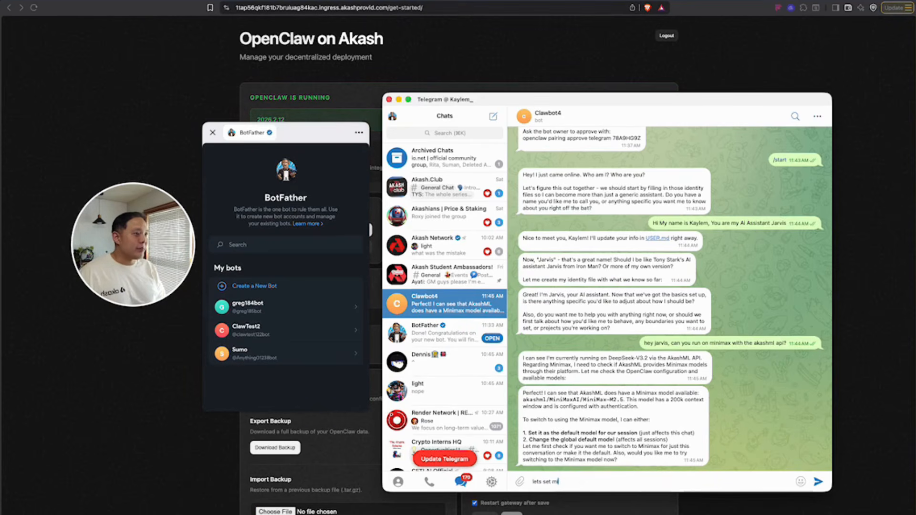
text(nimaxc as the model f)
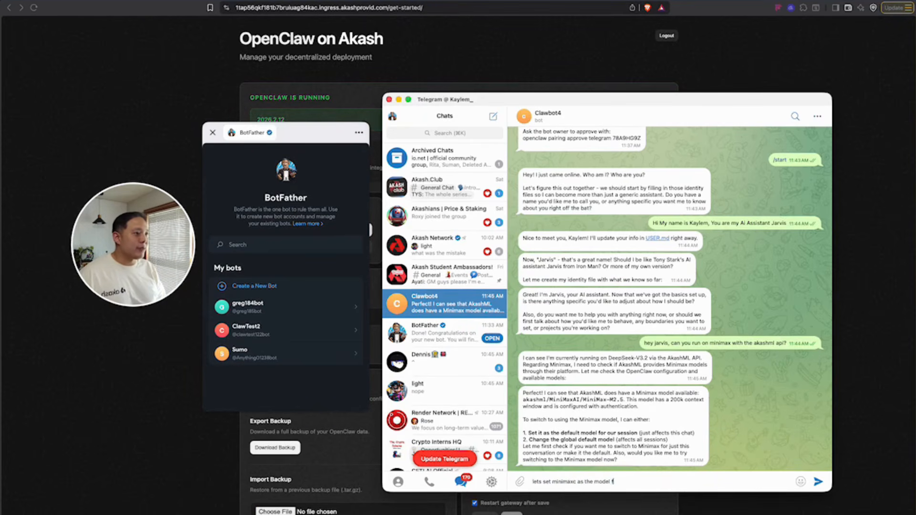
text(or our sessions)
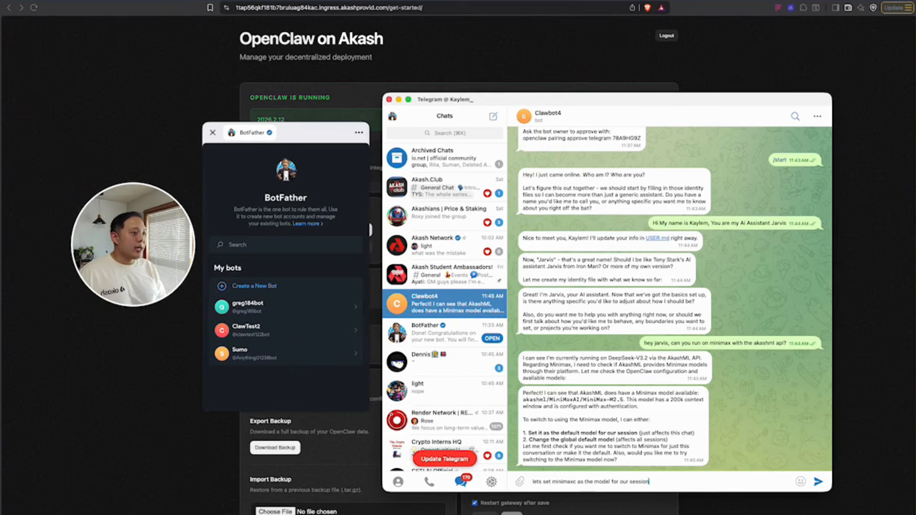
key(Return)
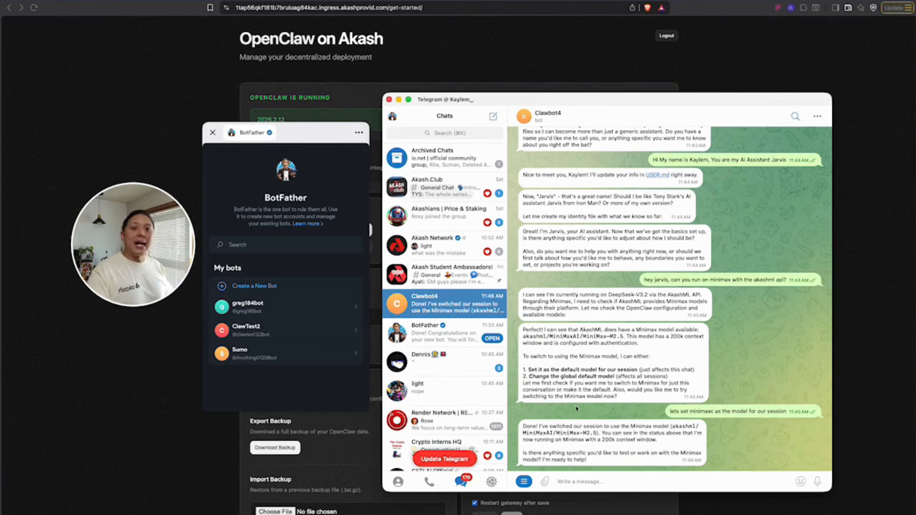
Leave Telegram and the OpenClaw dashboard, returning to the Akash Console deployment page.
click(226, 429)
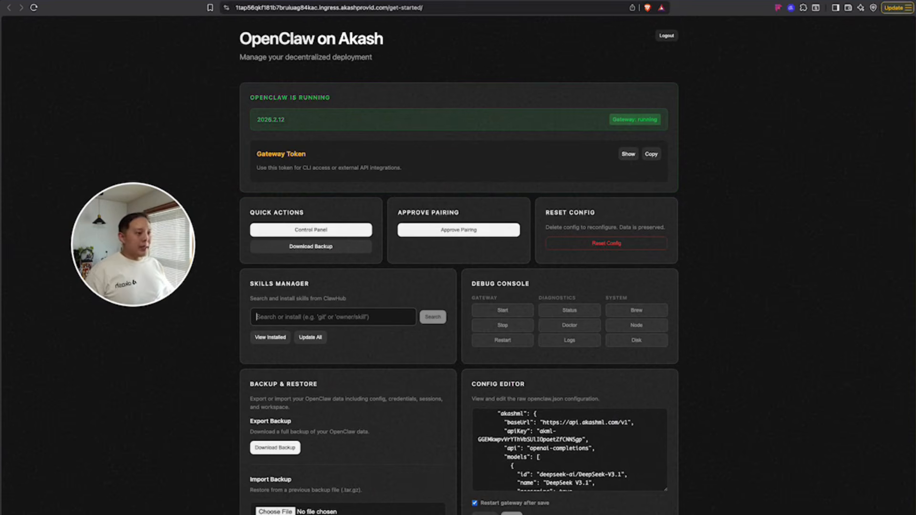
key(super+Tab)
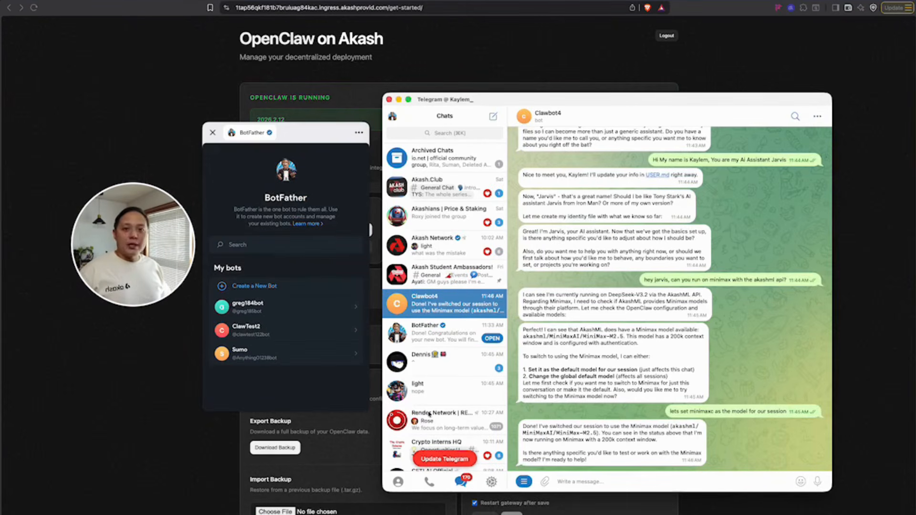
click(221, 47)
click(220, 47)
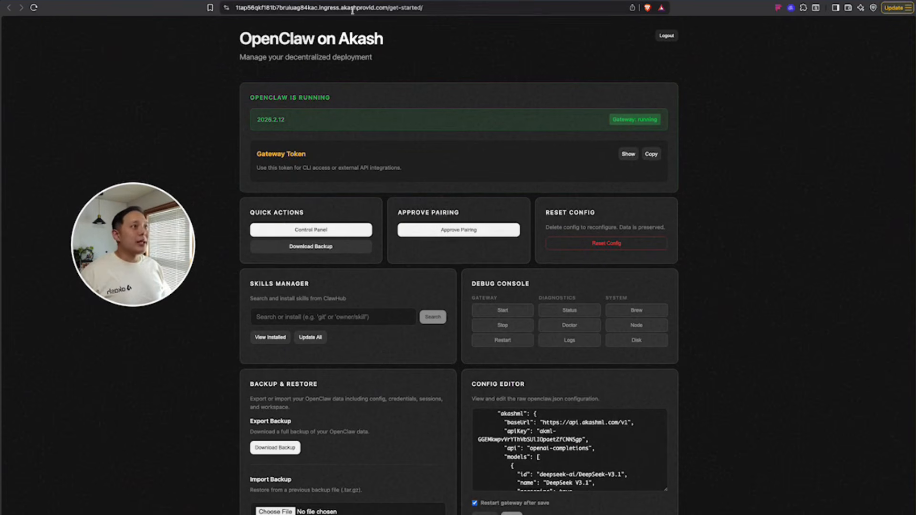
click(183, 0)
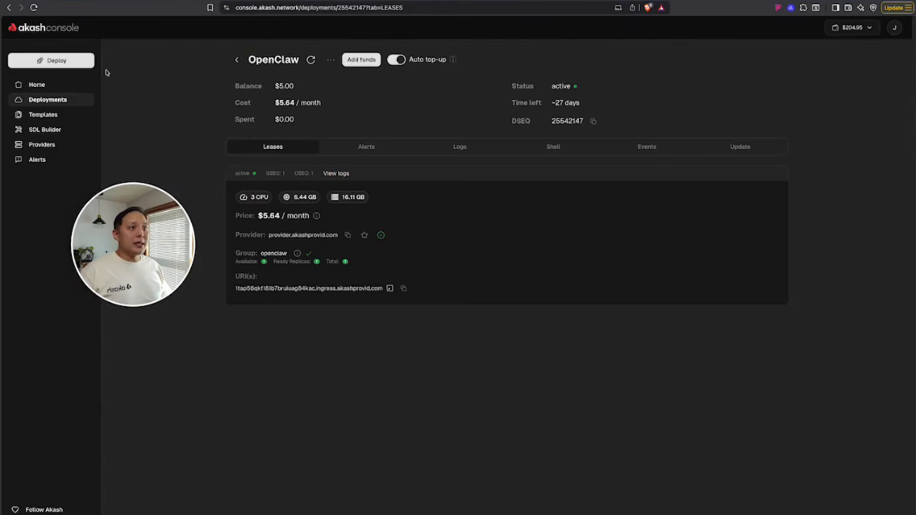
From the Deployments list, close the first OpenClaw deployment and confirm.
click(60, 99)
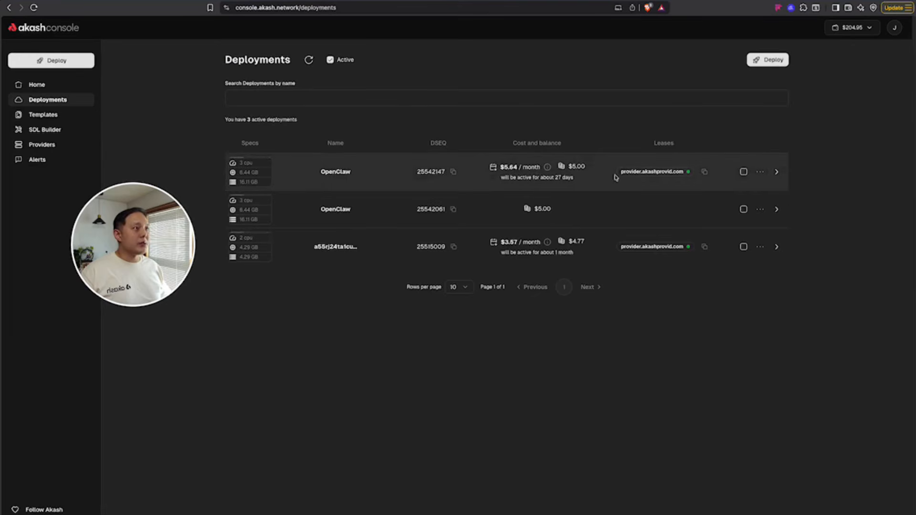
click(758, 172)
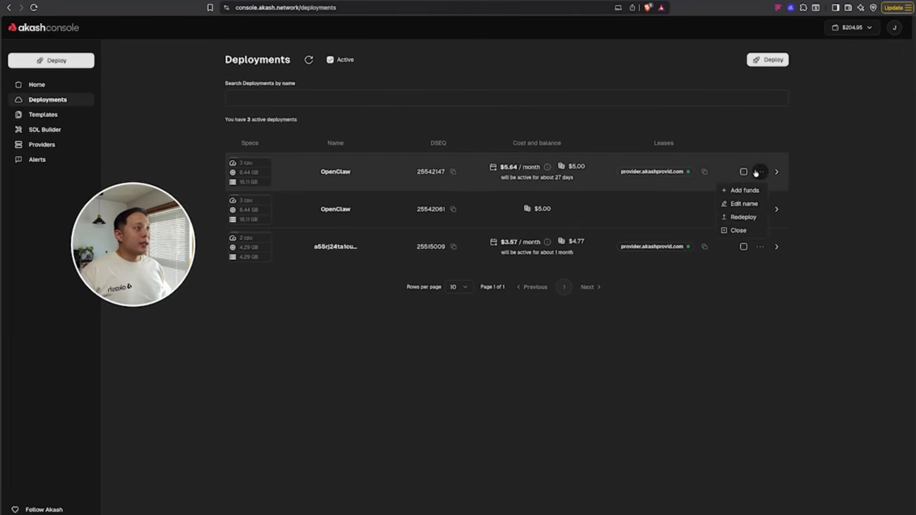
click(744, 231)
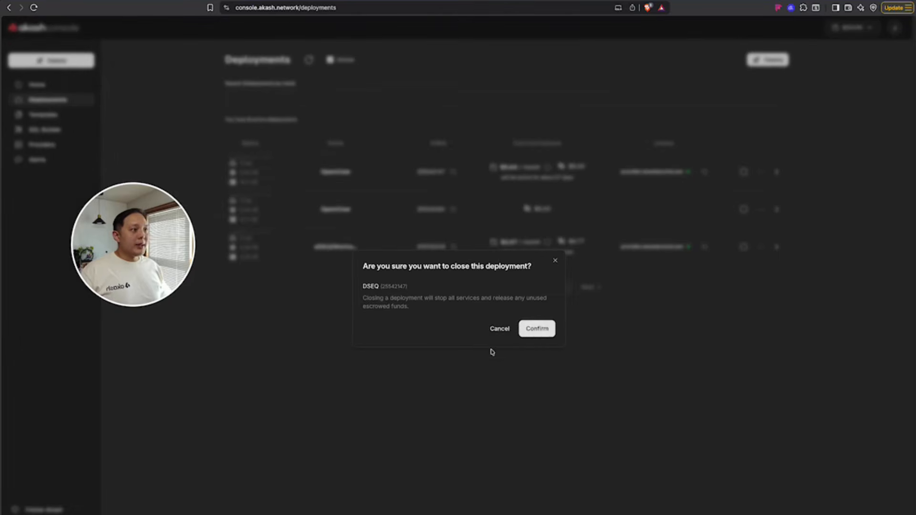
click(535, 328)
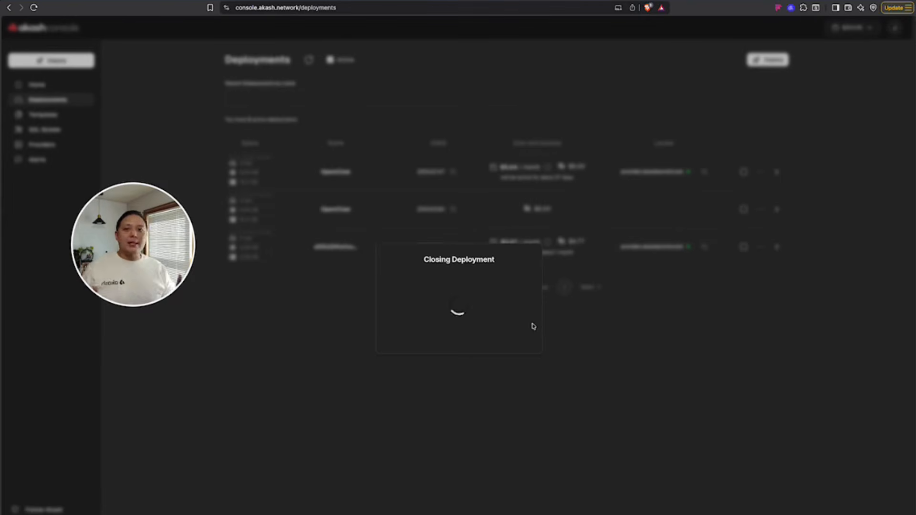